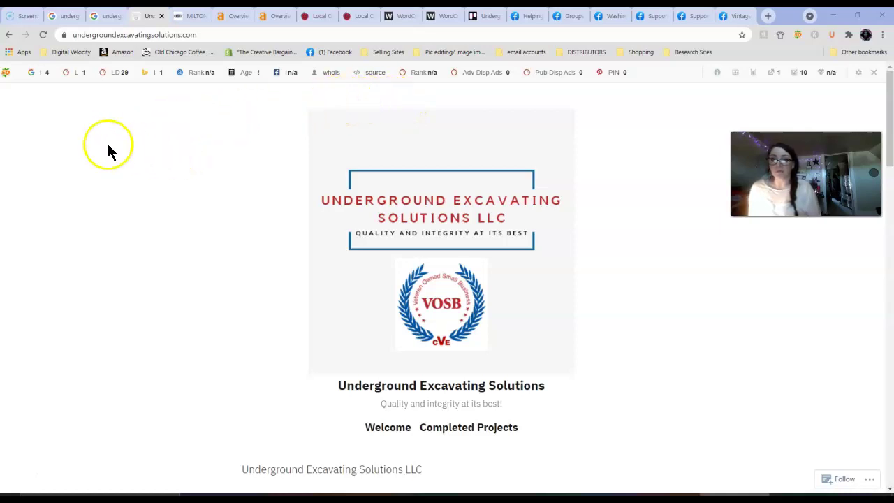
Step: Review the Google results for "underground excavating solutions roy wa" and the Milton Construction Inc listing under "underground excavation roy wa"
{"action": "left_click", "coordinate": [62, 16]}
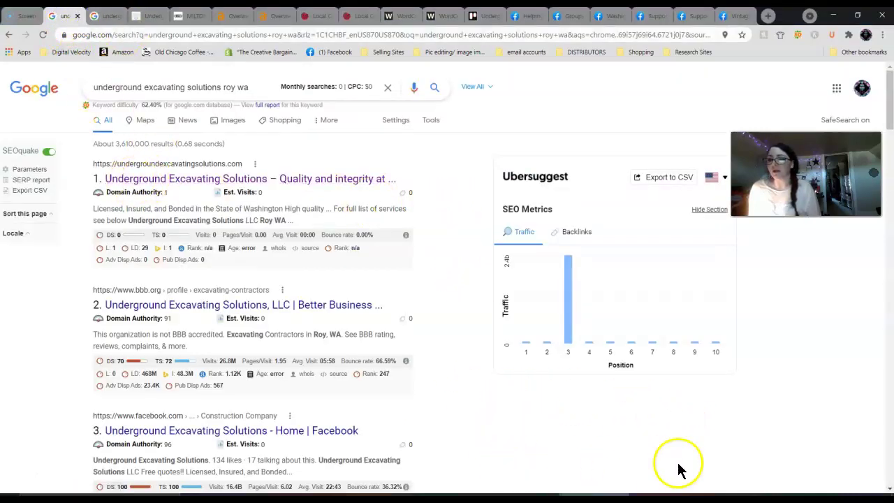
{"action": "left_click", "coordinate": [105, 16]}
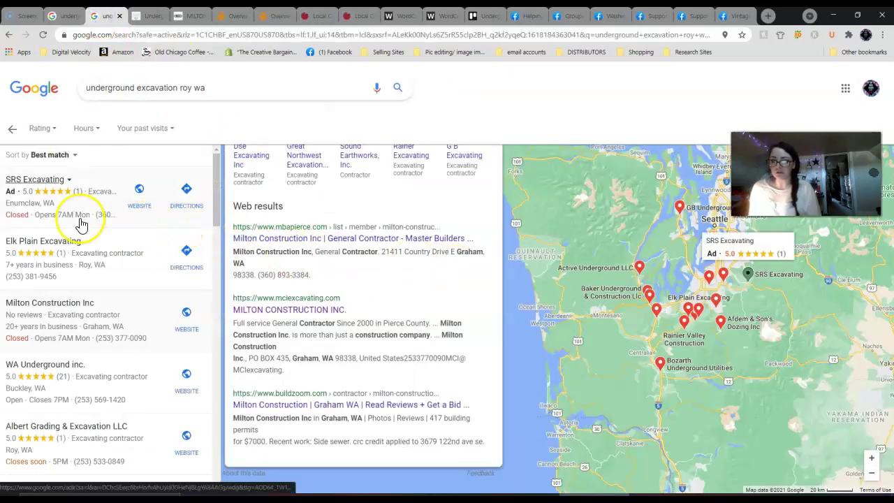
{"action": "scroll", "coordinate": [345, 292], "scroll_direction": "up", "scroll_amount": 7}
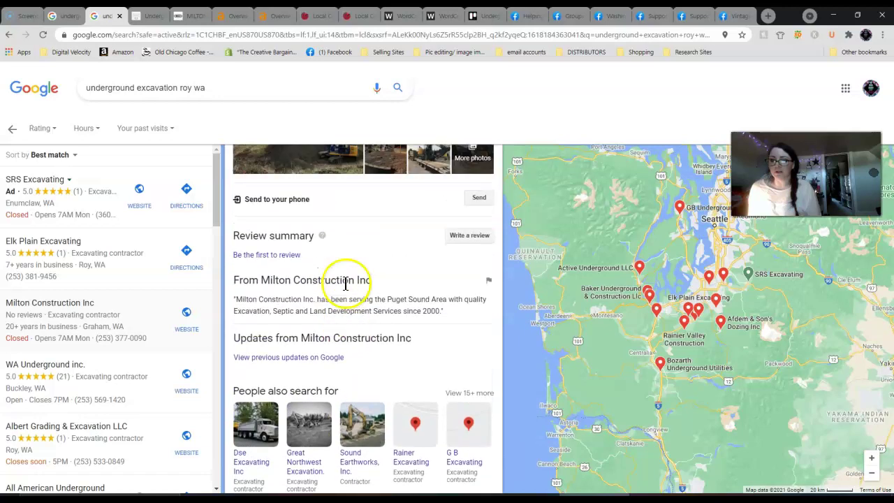
{"action": "scroll", "coordinate": [347, 286], "scroll_direction": "up", "scroll_amount": 2}
{"action": "scroll", "coordinate": [339, 265], "scroll_direction": "up", "scroll_amount": 1}
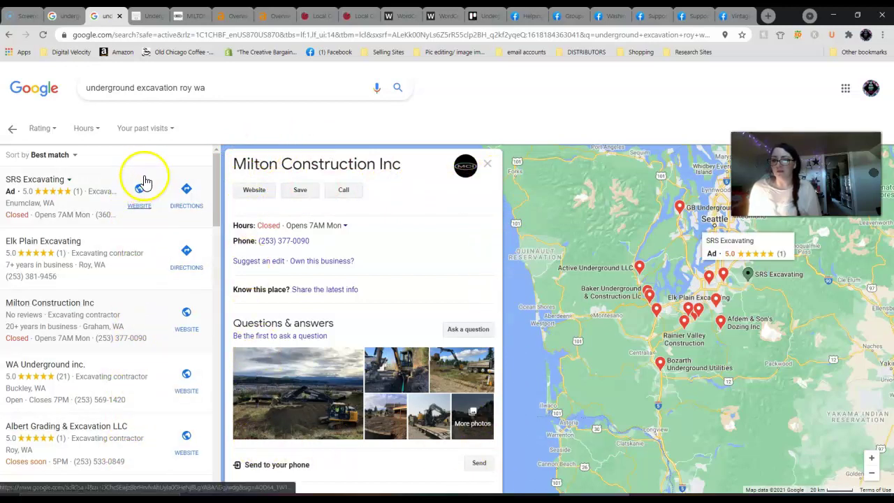
Step: Return to the full results for "underground excavation roy wa" to check the local map listings, and bring up the Underground Excavating Solutions website
{"action": "left_click", "coordinate": [11, 128]}
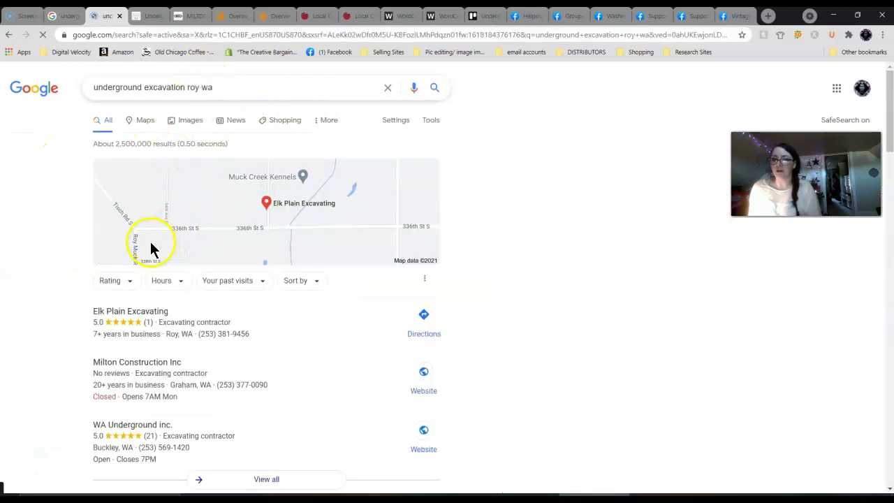
{"action": "scroll", "coordinate": [149, 245], "scroll_direction": "down", "scroll_amount": 1}
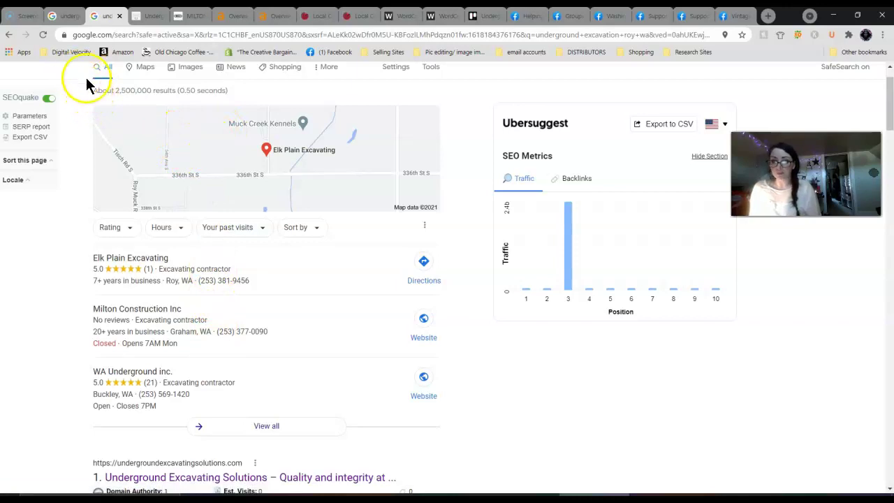
{"action": "left_click", "coordinate": [147, 16]}
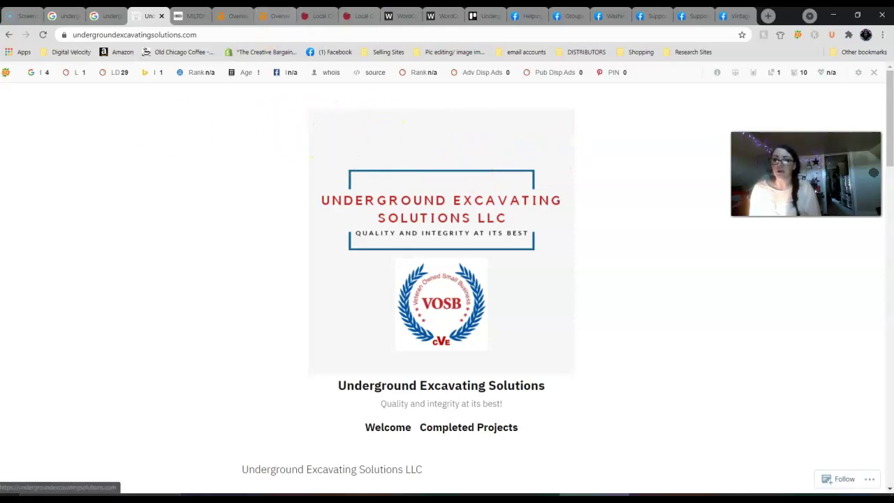
Step: Compare the WordCounter word counts of the Underground Excavating Solutions and Milton Construction website texts, highlighting each total
{"action": "left_click", "coordinate": [403, 19]}
{"action": "triple_click", "coordinate": [135, 138]}
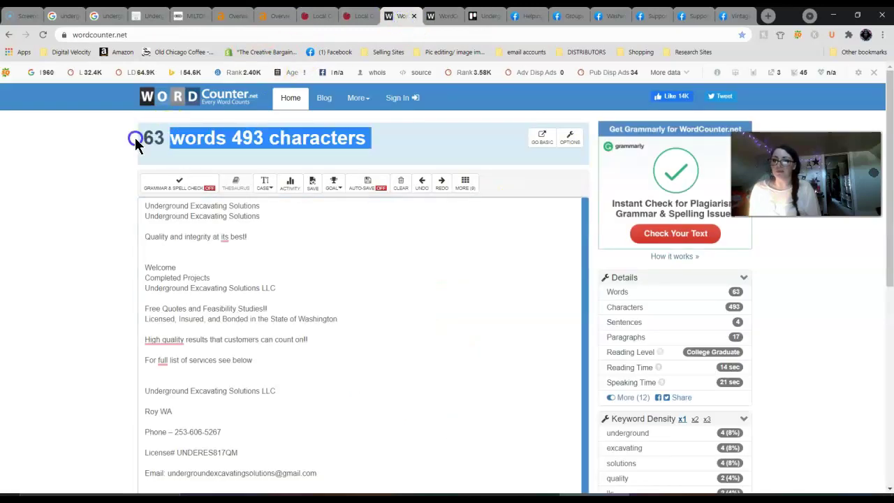
{"action": "left_click", "coordinate": [148, 137]}
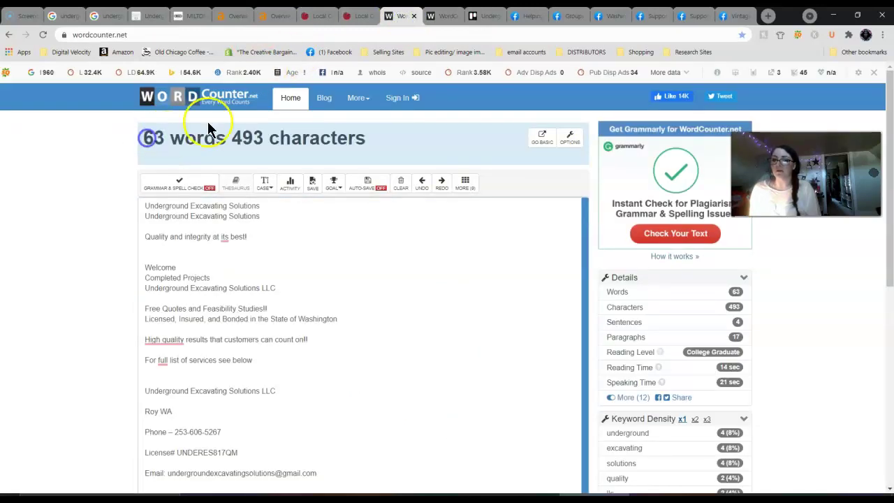
{"action": "left_click", "coordinate": [442, 16]}
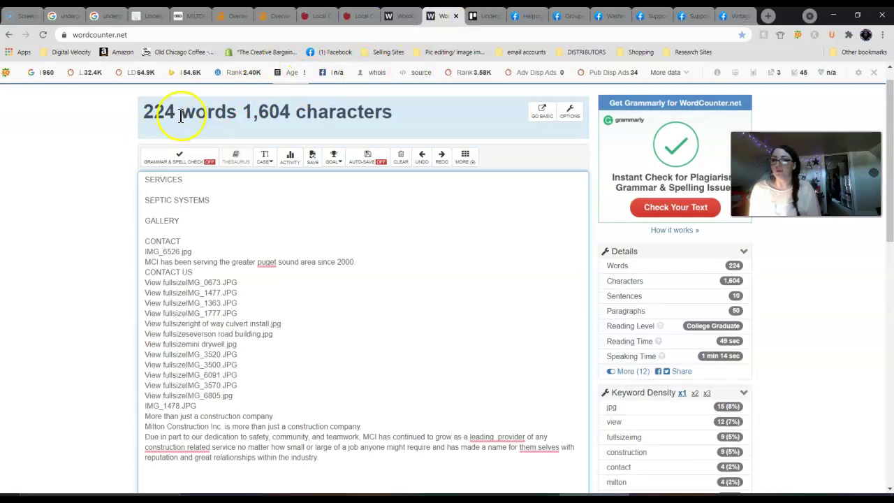
{"action": "left_click_drag", "start_coordinate": [179, 112], "coordinate": [151, 115]}
{"action": "triple_click", "coordinate": [139, 113]}
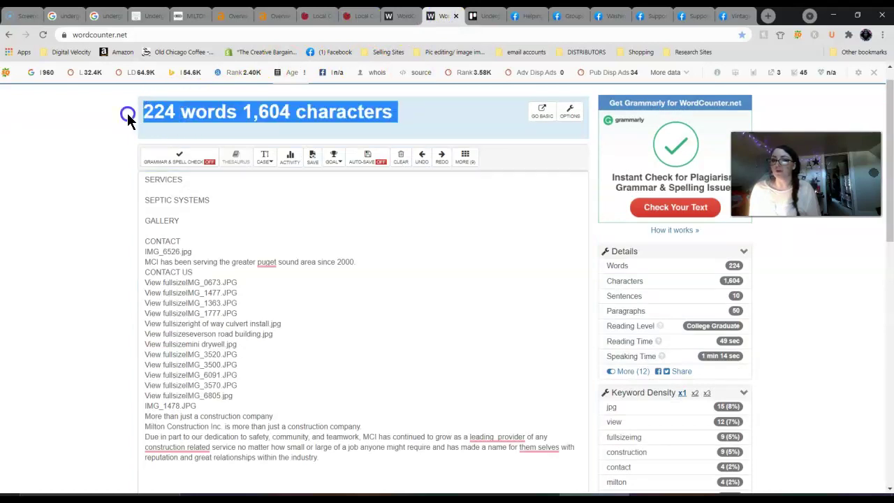
{"action": "left_click", "coordinate": [127, 113]}
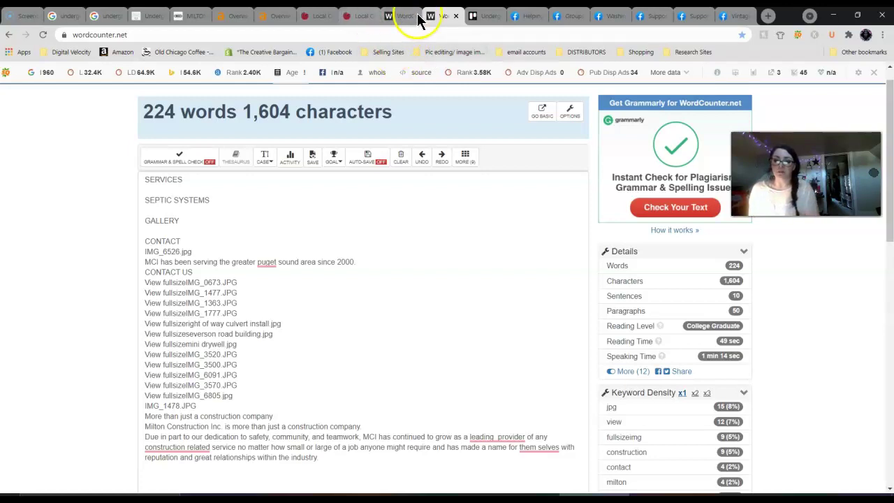
Step: View both company websites and compare the Ahrefs overview metrics of undergroundexcavatingsolutions.com and mciexcavating.com
{"action": "left_click", "coordinate": [151, 15]}
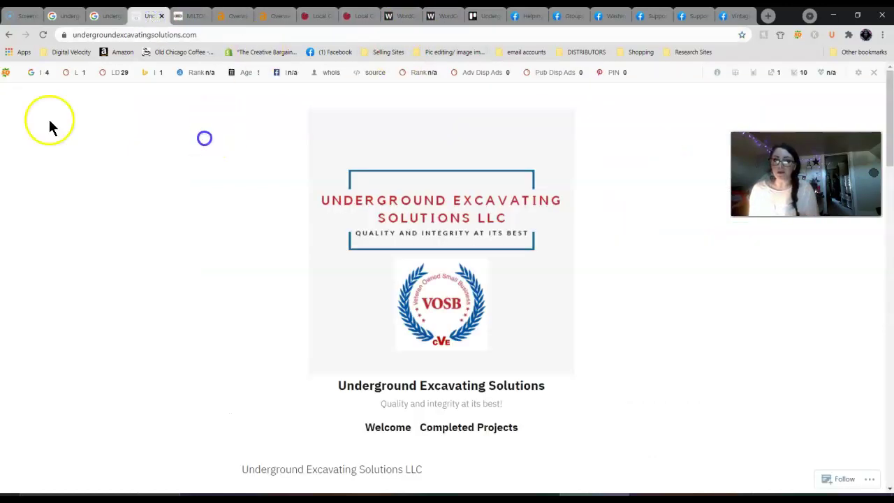
{"action": "left_click", "coordinate": [193, 16]}
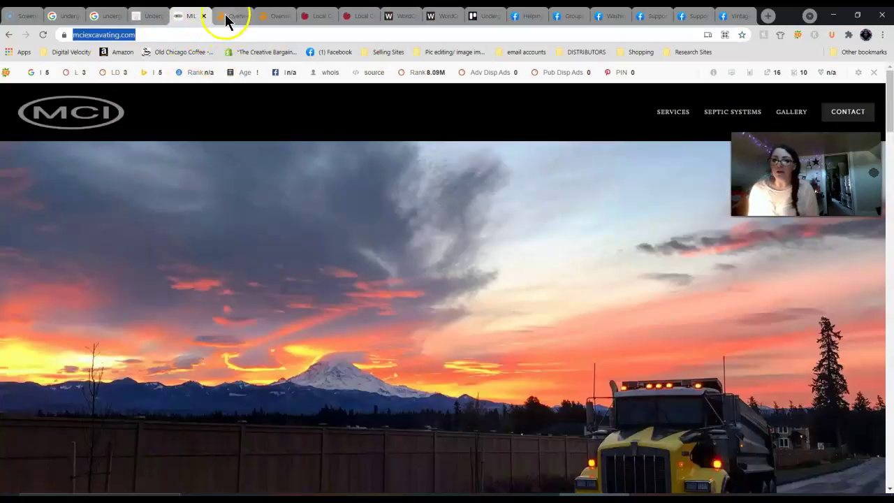
{"action": "left_click", "coordinate": [225, 18]}
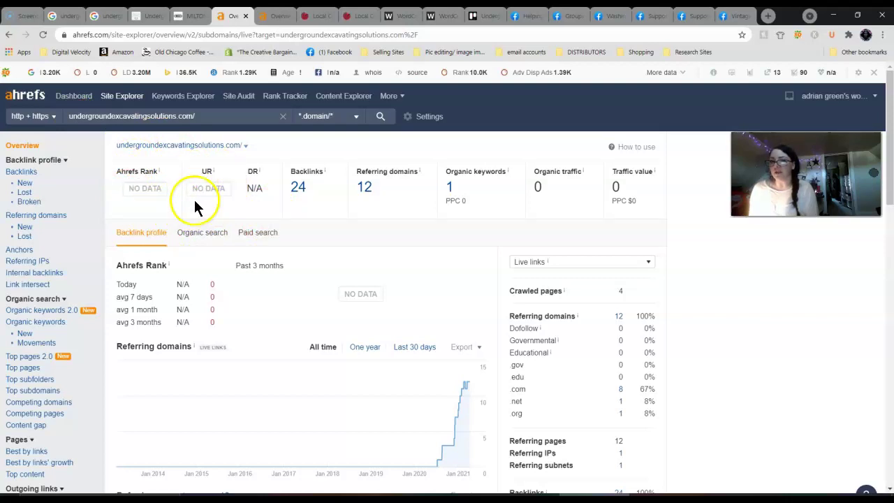
{"action": "left_click", "coordinate": [272, 15]}
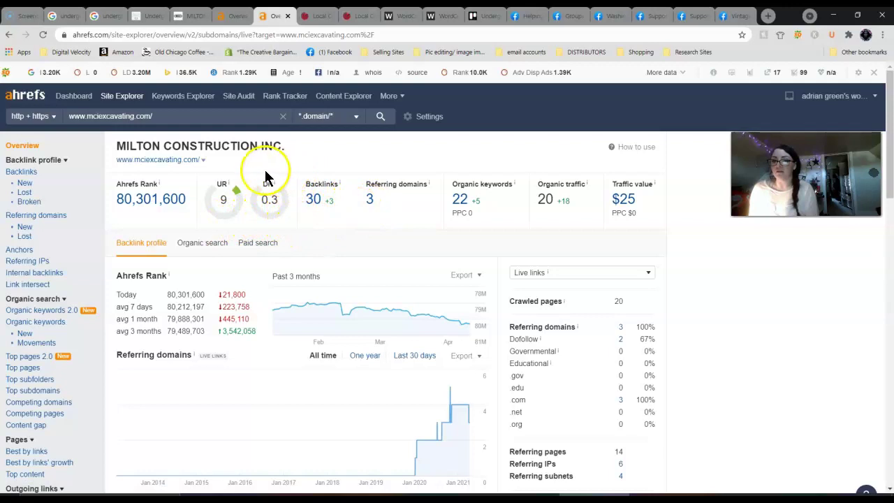
{"action": "left_click", "coordinate": [227, 21]}
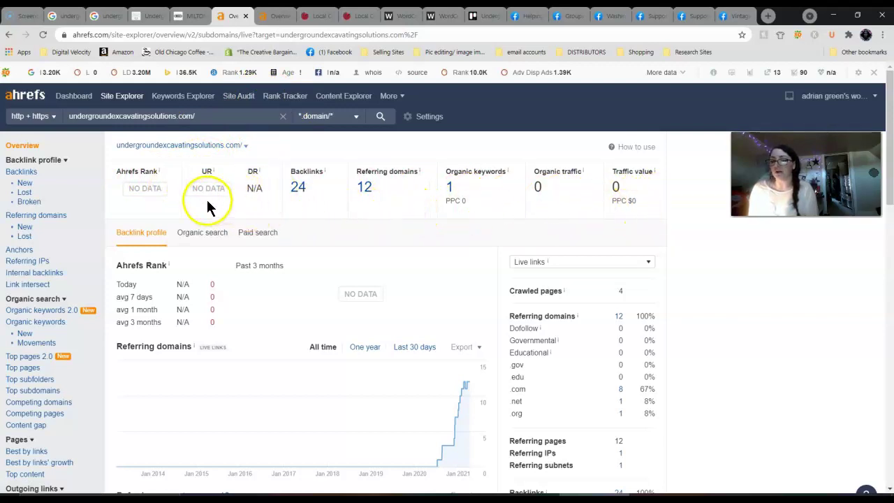
{"action": "left_click", "coordinate": [274, 15]}
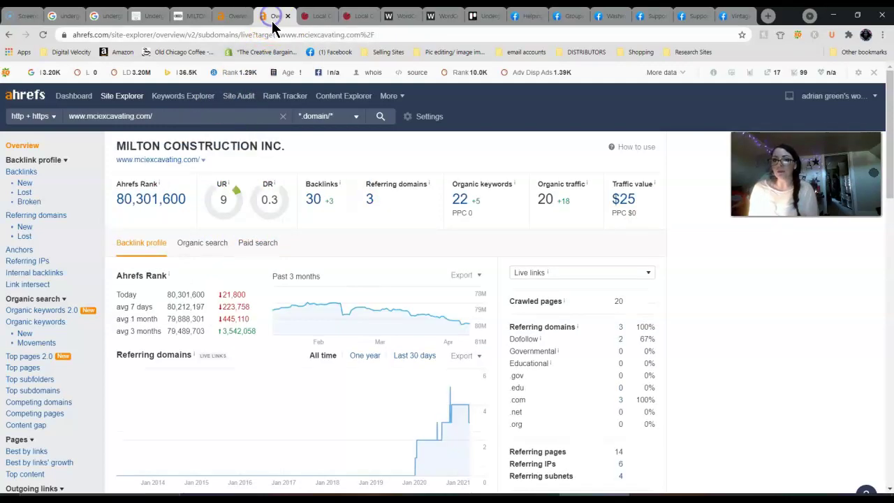
Step: Open the Ahrefs backlinks reports for undergroundexcavatingsolutions.com and mciexcavating.com
{"action": "left_click", "coordinate": [230, 16]}
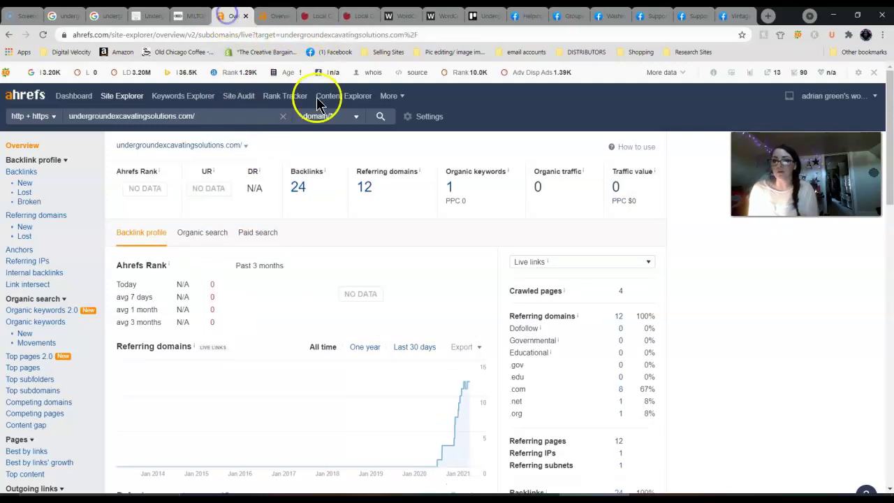
{"action": "left_click", "coordinate": [273, 16]}
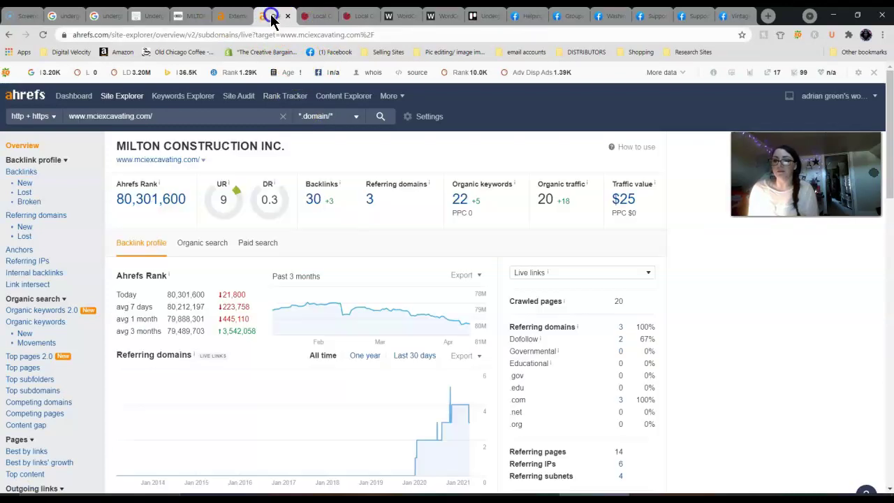
{"action": "left_click", "coordinate": [313, 199]}
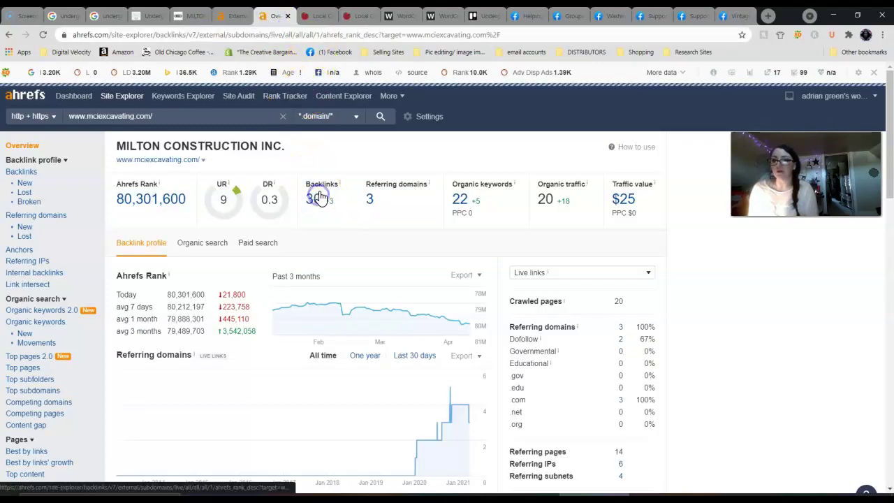
Step: Examine the backlinks list of undergroundexcavatingsolutions.com, focusing on the domain ratings of the referring pages
{"action": "left_click", "coordinate": [231, 17]}
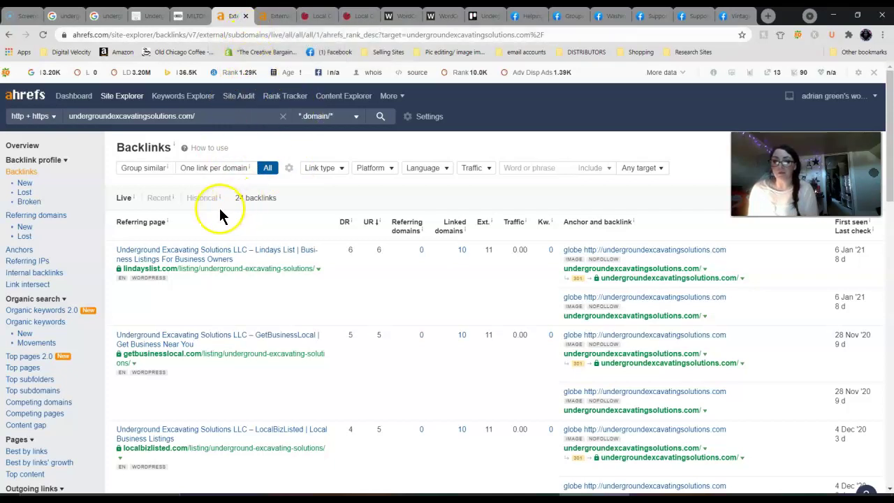
{"action": "scroll", "coordinate": [372, 256], "scroll_direction": "down", "scroll_amount": 6}
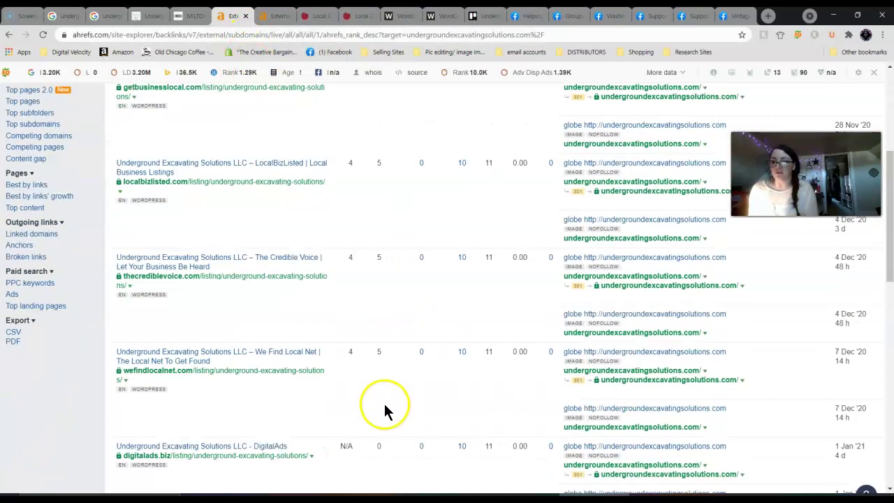
{"action": "scroll", "coordinate": [382, 391], "scroll_direction": "up", "scroll_amount": 6}
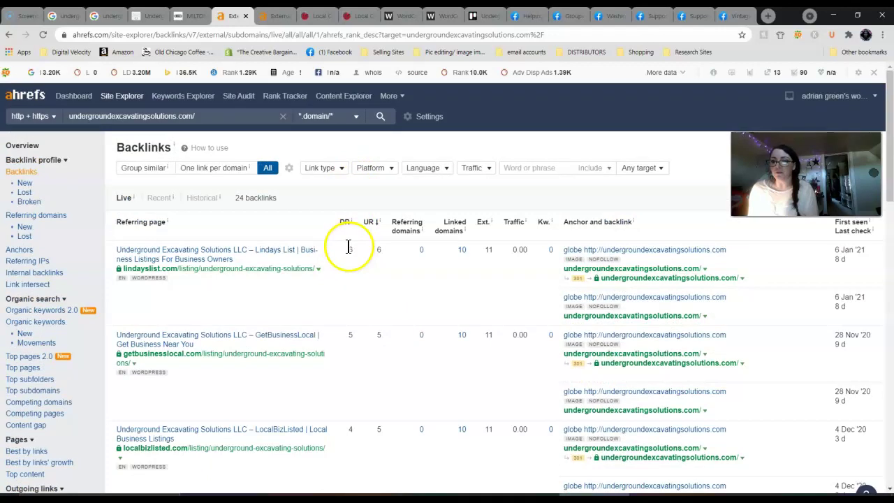
{"action": "left_click_drag", "start_coordinate": [343, 248], "coordinate": [361, 256]}
{"action": "left_click", "coordinate": [355, 268]}
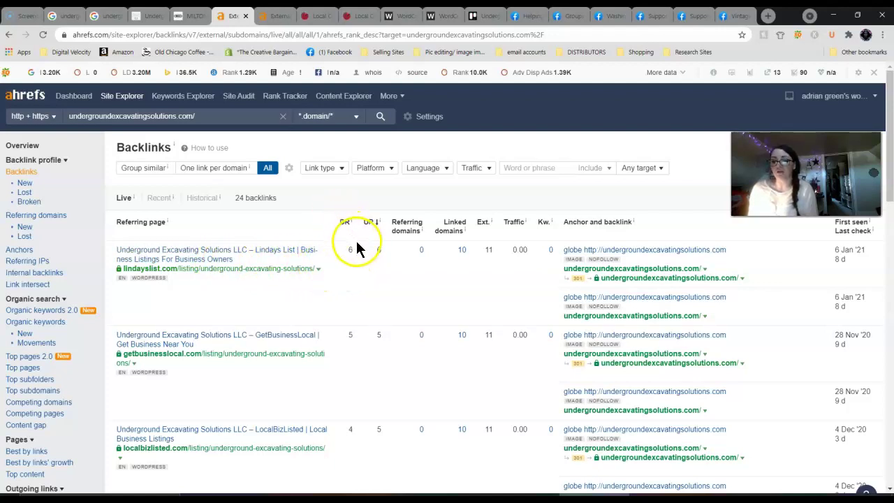
{"action": "scroll", "coordinate": [359, 255], "scroll_direction": "down", "scroll_amount": 3}
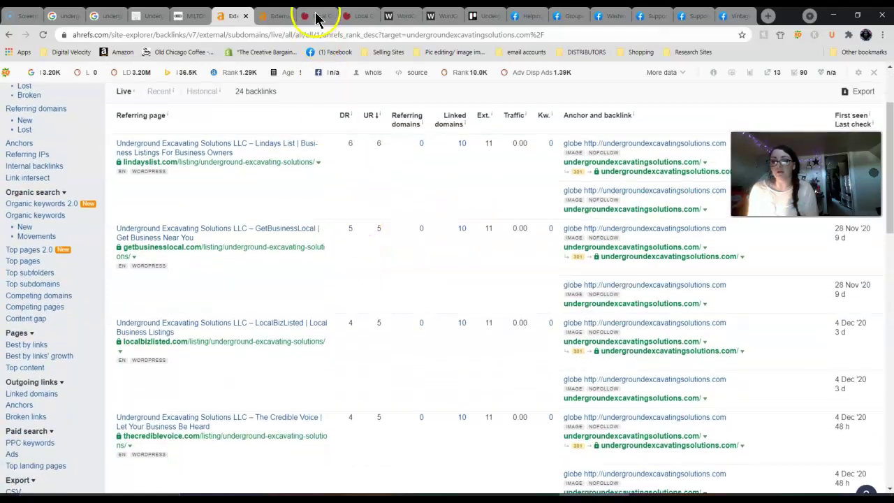
Step: Examine the full backlinks list of mciexcavating.com, including the domain ratings of its referring pages
{"action": "left_click", "coordinate": [274, 16]}
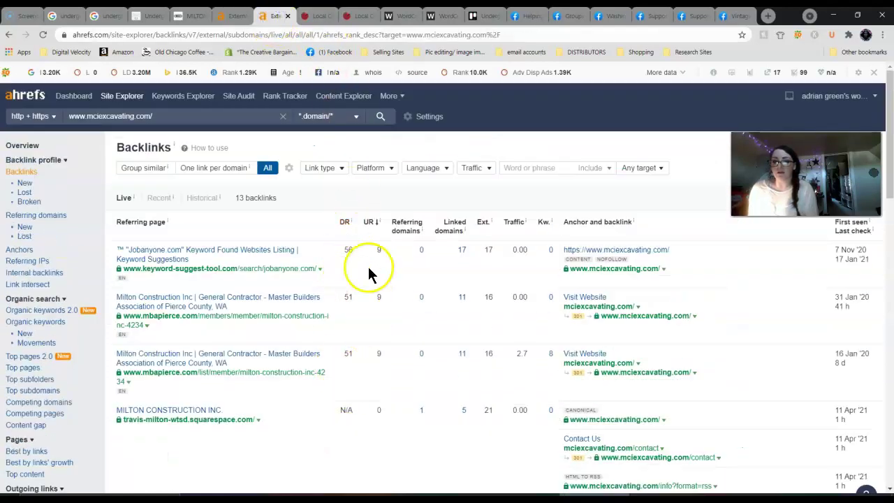
{"action": "scroll", "coordinate": [369, 327], "scroll_direction": "down", "scroll_amount": 3}
{"action": "scroll", "coordinate": [368, 323], "scroll_direction": "down", "scroll_amount": 5}
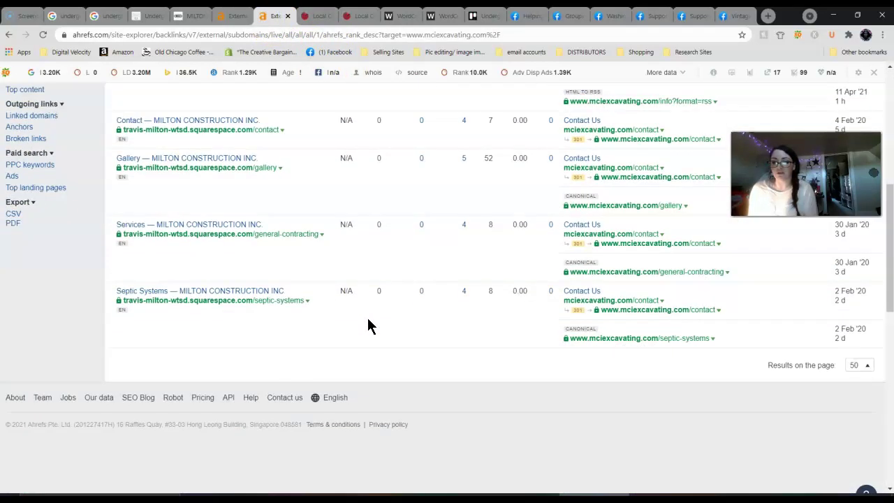
{"action": "scroll", "coordinate": [368, 317], "scroll_direction": "up", "scroll_amount": 4}
{"action": "scroll", "coordinate": [368, 318], "scroll_direction": "up", "scroll_amount": 5}
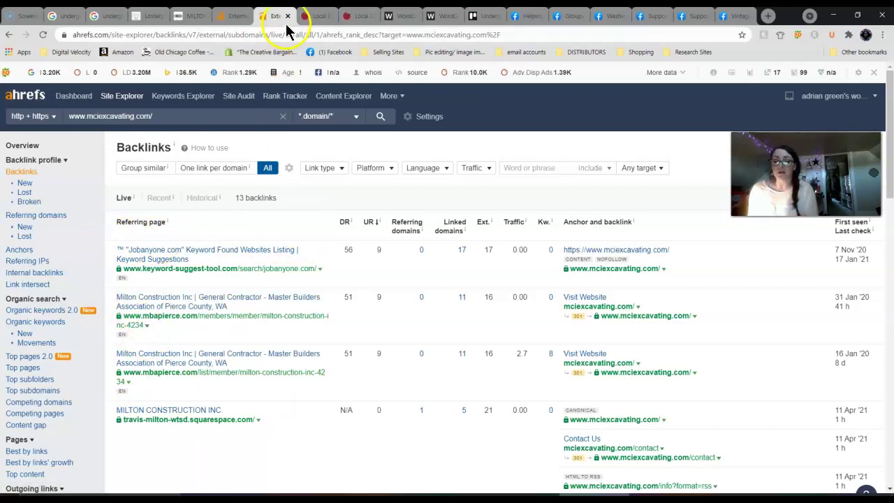
Step: Return both sites to their Ahrefs overviews and open the referring domains report for each
{"action": "left_click", "coordinate": [232, 17]}
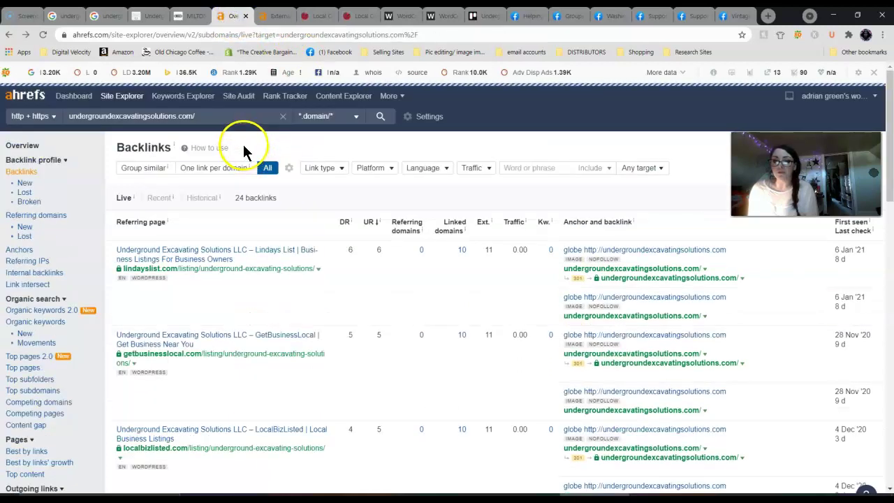
{"action": "left_click", "coordinate": [278, 15]}
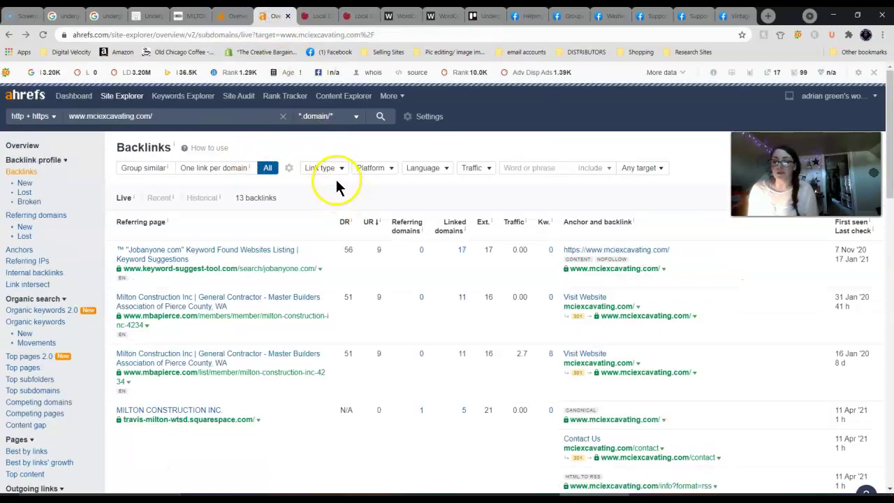
{"action": "left_click", "coordinate": [233, 16]}
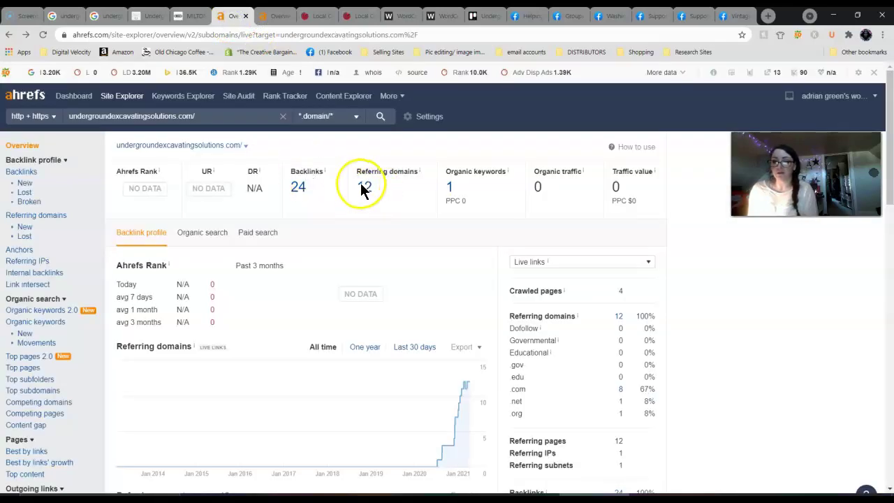
{"action": "left_click", "coordinate": [365, 185]}
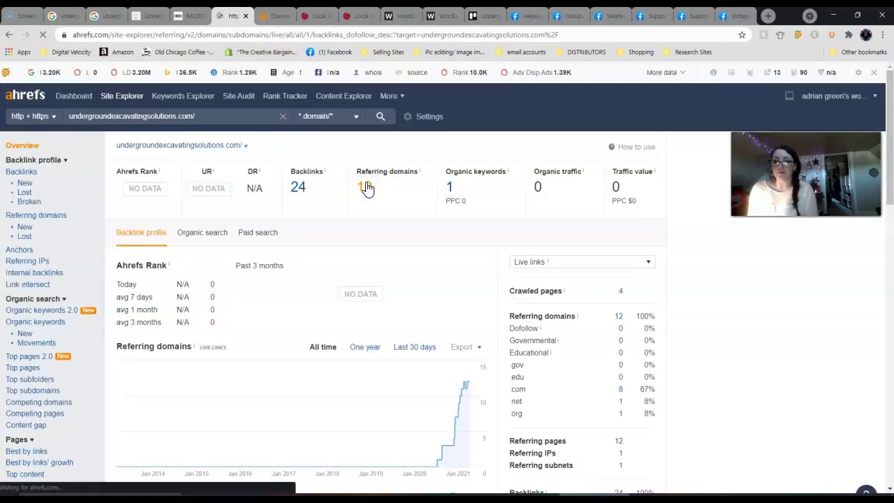
{"action": "left_click", "coordinate": [277, 15]}
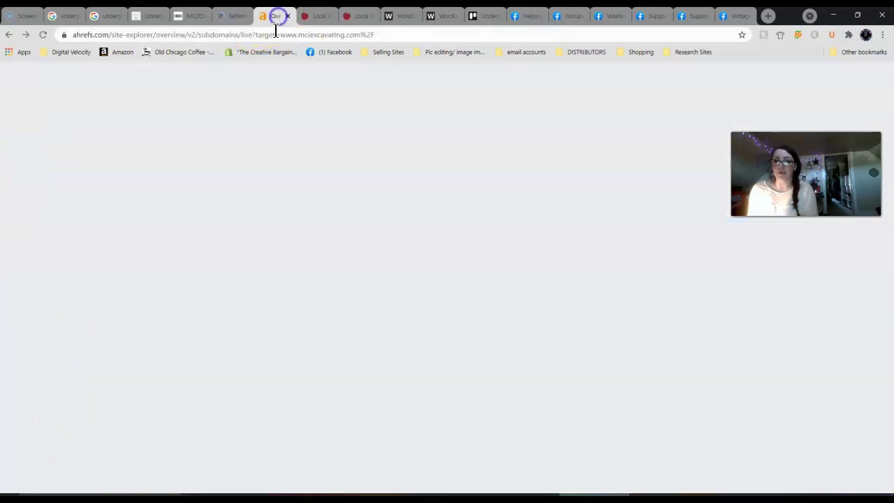
{"action": "left_click", "coordinate": [370, 201]}
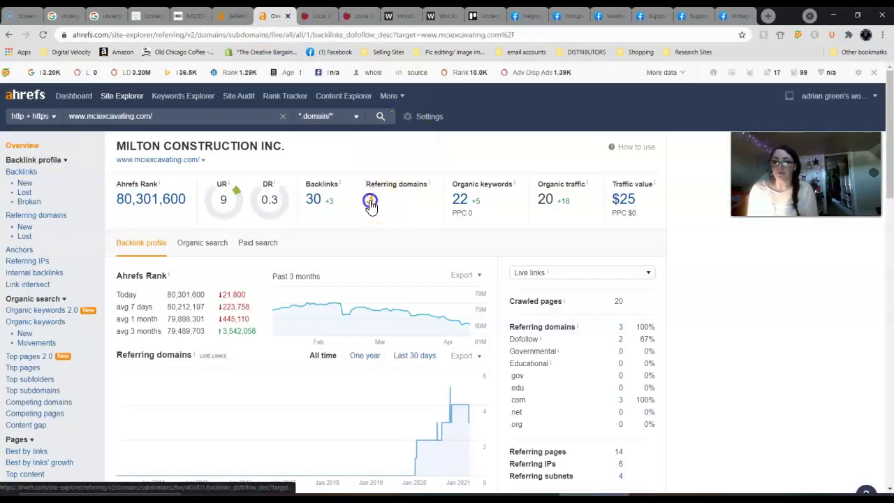
Step: Compare the referring domains reports of mciexcavating.com and undergroundexcavatingsolutions.com, including the domain ratings of the listed domains
{"action": "left_click", "coordinate": [233, 34]}
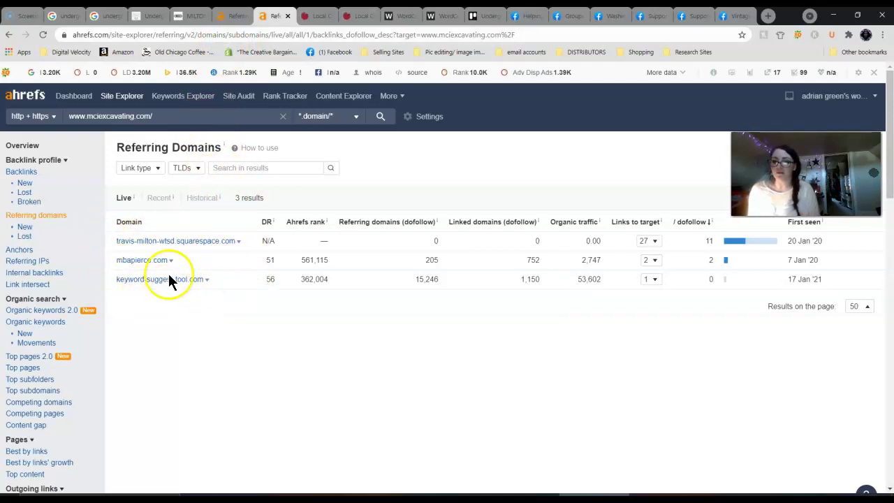
{"action": "left_click", "coordinate": [235, 23]}
{"action": "scroll", "coordinate": [217, 219], "scroll_direction": "down", "scroll_amount": 1}
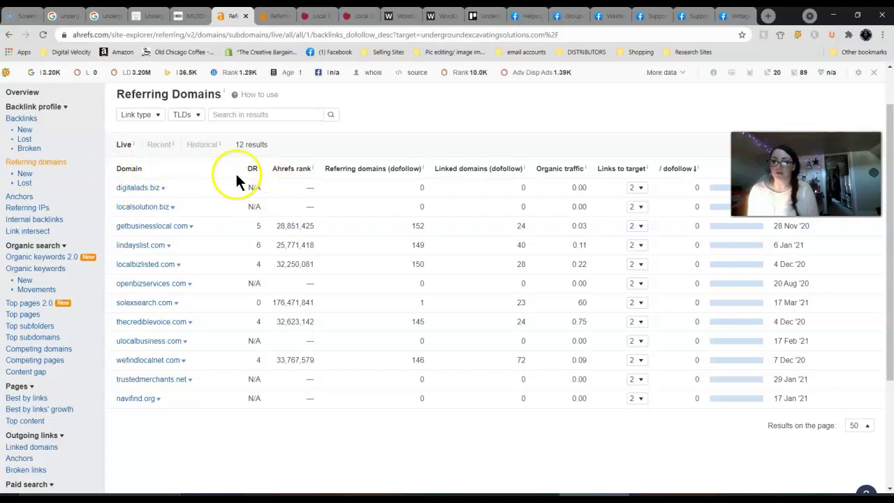
{"action": "scroll", "coordinate": [318, 199], "scroll_direction": "up", "scroll_amount": 2}
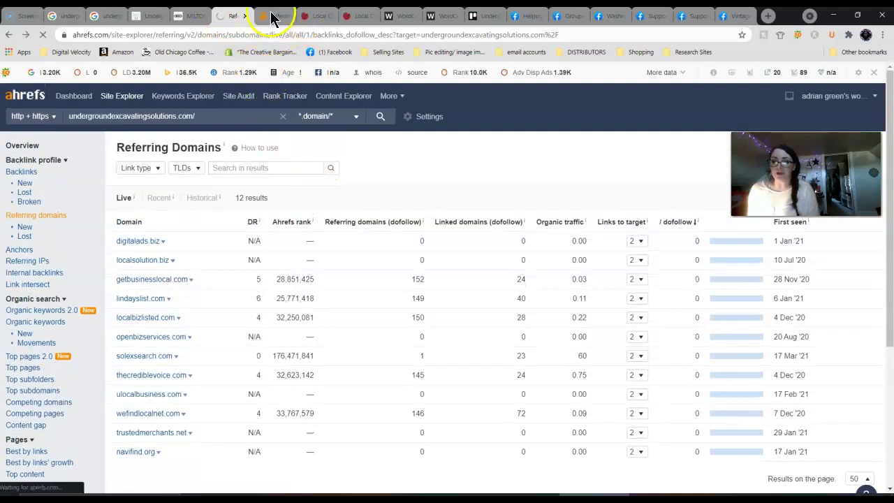
Step: Return both sites to their Ahrefs overviews and open the organic keywords report for mciexcavating.com
{"action": "left_click", "coordinate": [272, 16]}
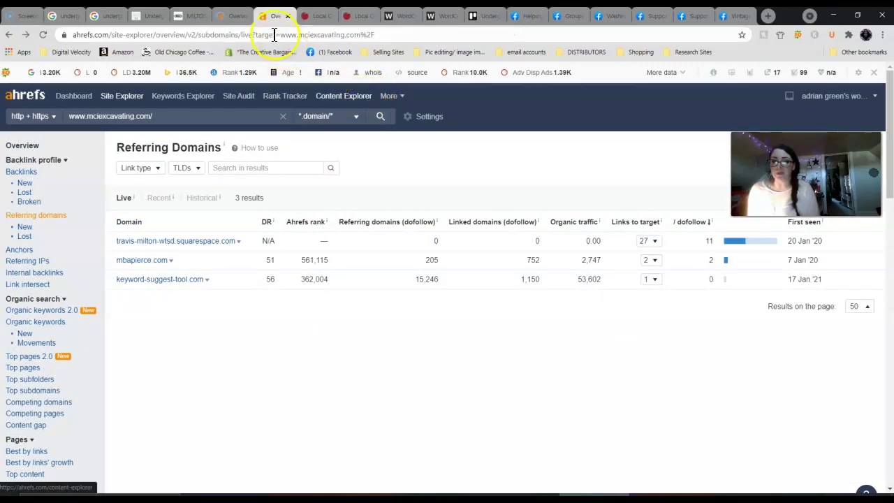
{"action": "left_click", "coordinate": [231, 17]}
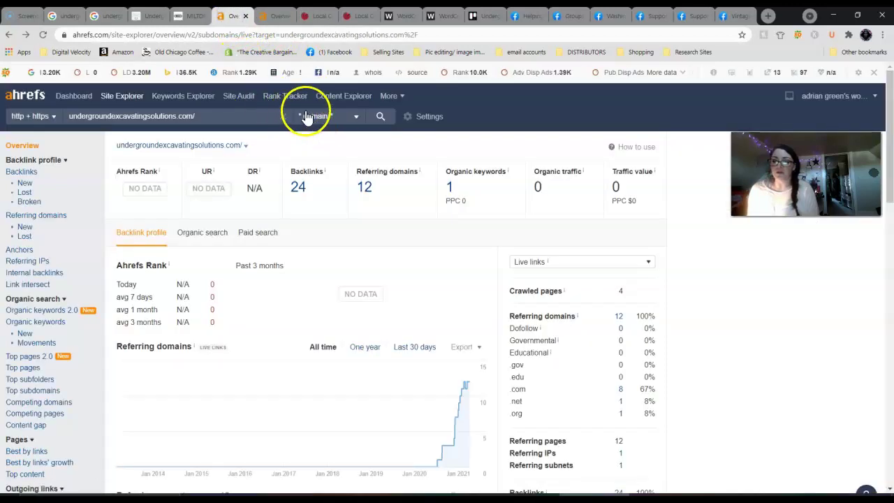
{"action": "left_click", "coordinate": [365, 186]}
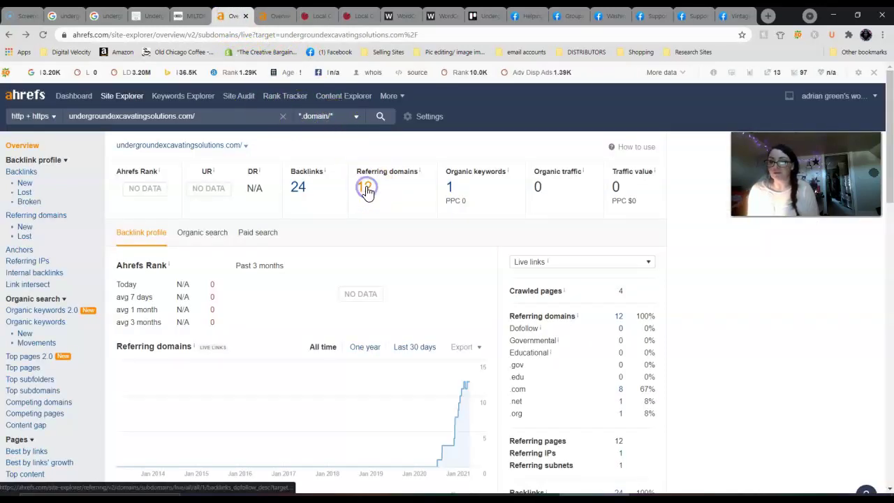
{"action": "left_click", "coordinate": [269, 17]}
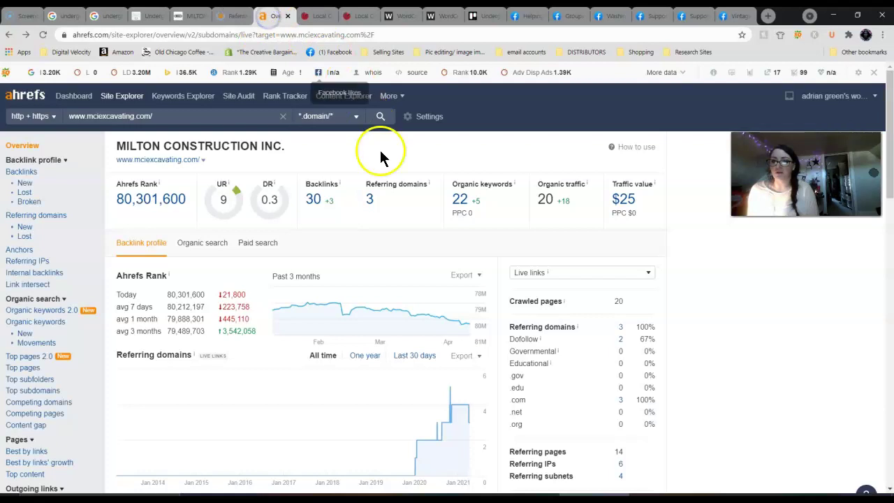
{"action": "left_click", "coordinate": [460, 200]}
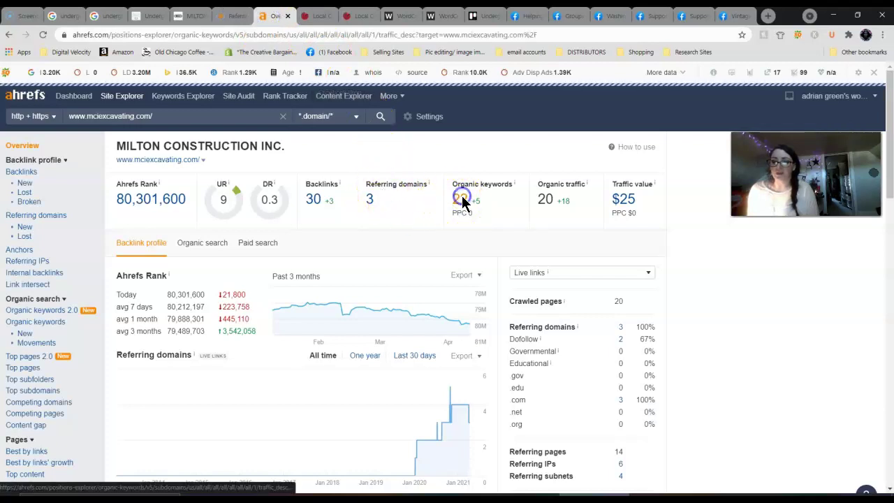
Step: Open the Organic keywords 2.0 report for undergroundexcavatingsolutions.com in a separate tab
{"action": "left_click", "coordinate": [235, 16]}
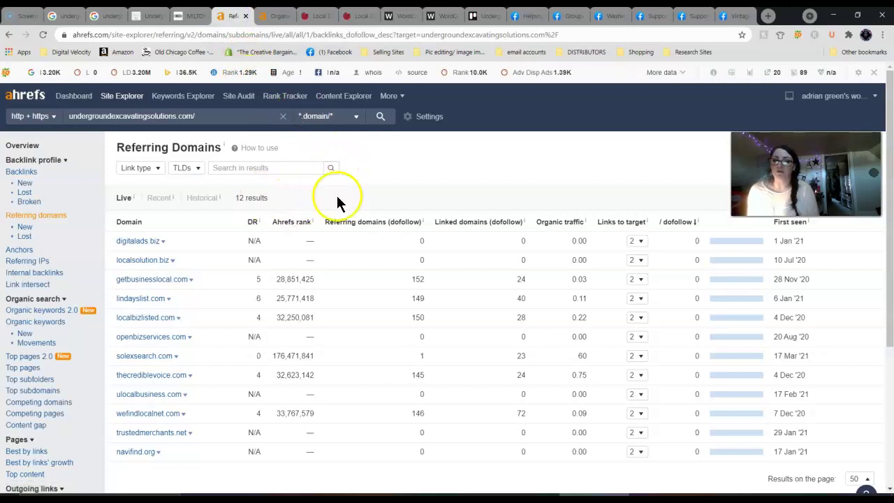
{"action": "scroll", "coordinate": [245, 205], "scroll_direction": "down", "scroll_amount": 1}
{"action": "scroll", "coordinate": [244, 205], "scroll_direction": "up", "scroll_amount": 1}
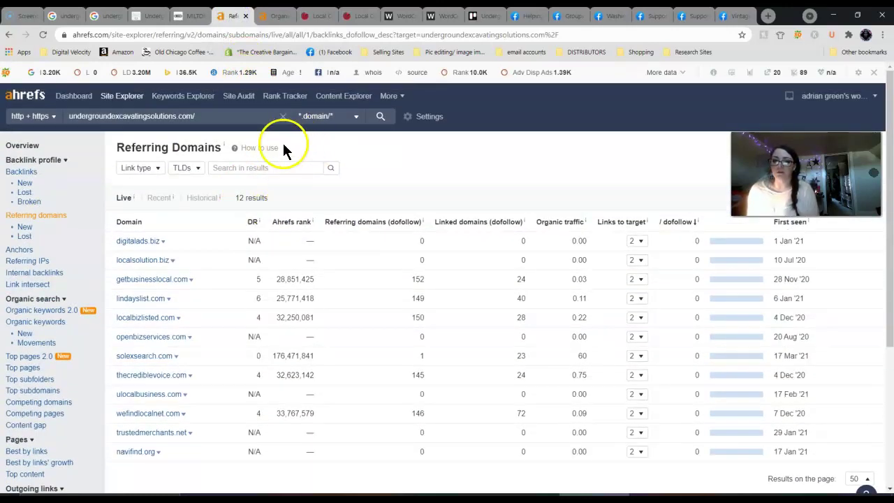
{"action": "left_click", "coordinate": [49, 310]}
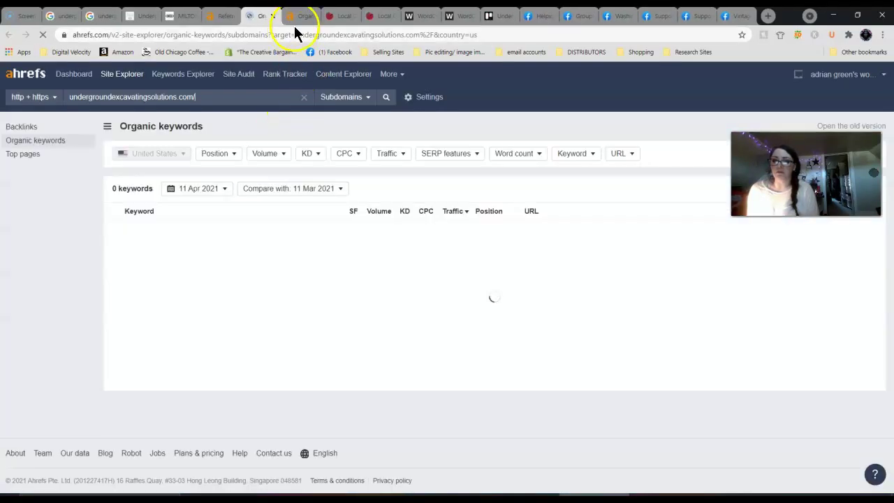
Step: Compare the organic keywords of both sites, checking each keyword's search volume, traffic and ranking position
{"action": "left_click", "coordinate": [298, 20]}
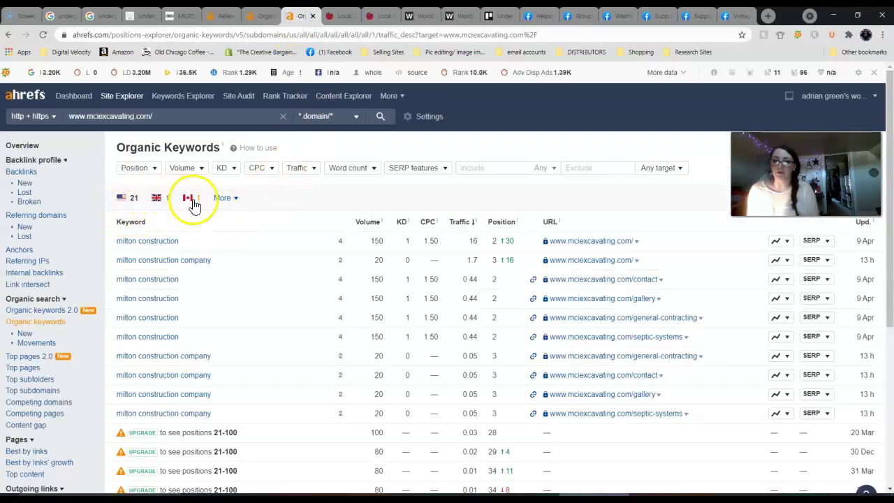
{"action": "left_click", "coordinate": [262, 21]}
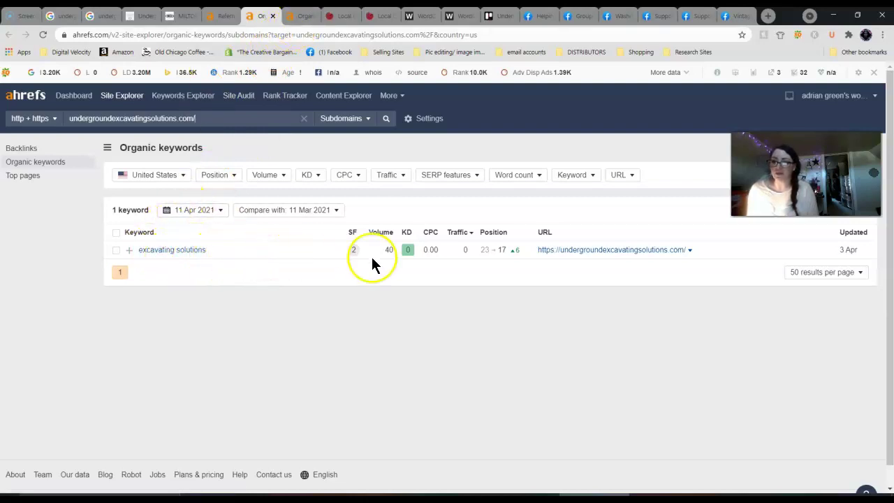
{"action": "left_click", "coordinate": [295, 17]}
{"action": "scroll", "coordinate": [340, 206], "scroll_direction": "down", "scroll_amount": 1}
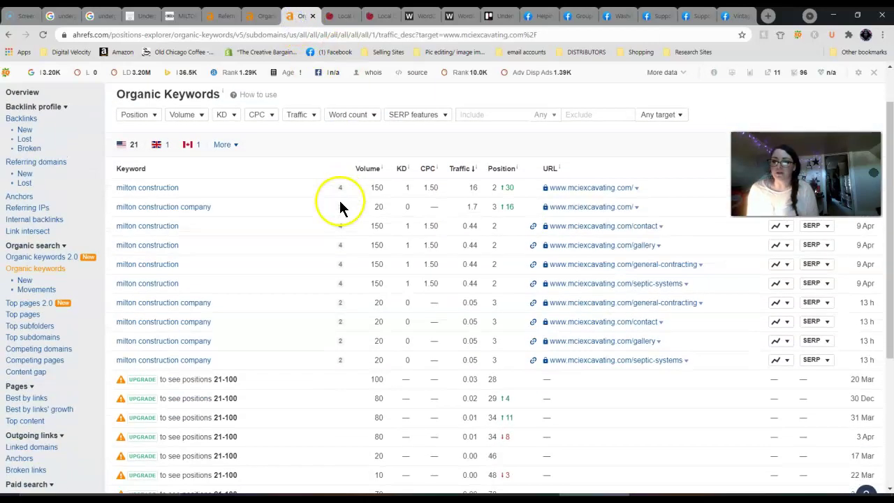
{"action": "scroll", "coordinate": [349, 210], "scroll_direction": "down", "scroll_amount": 1}
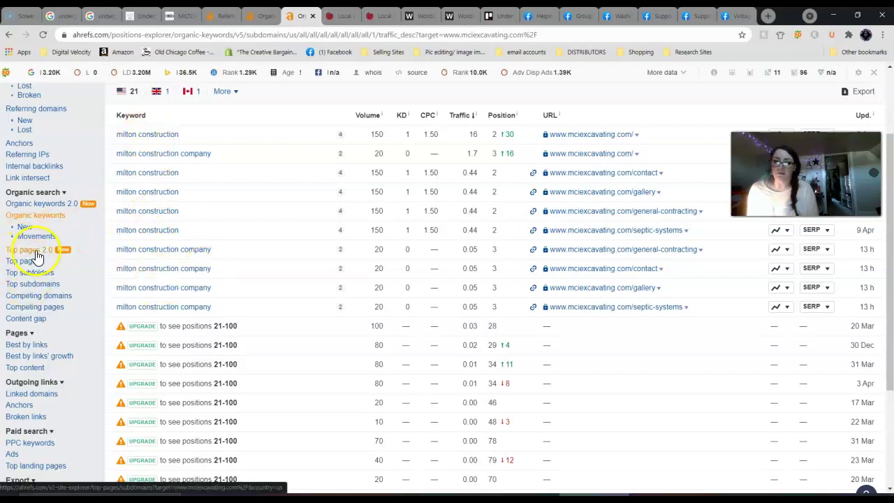
Step: Open the Organic keywords 2.0 report for mciexcavating.com and check the search volume and position of "milton construction"
{"action": "left_click", "coordinate": [52, 213]}
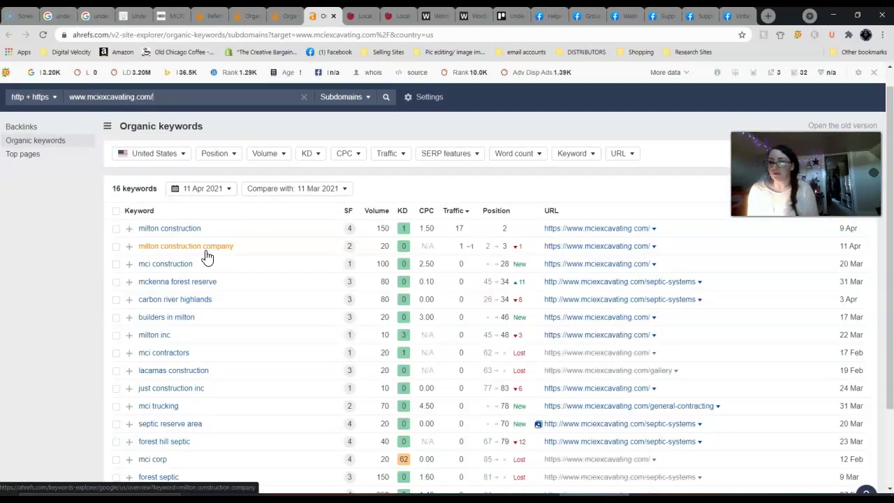
{"action": "left_click", "coordinate": [170, 233]}
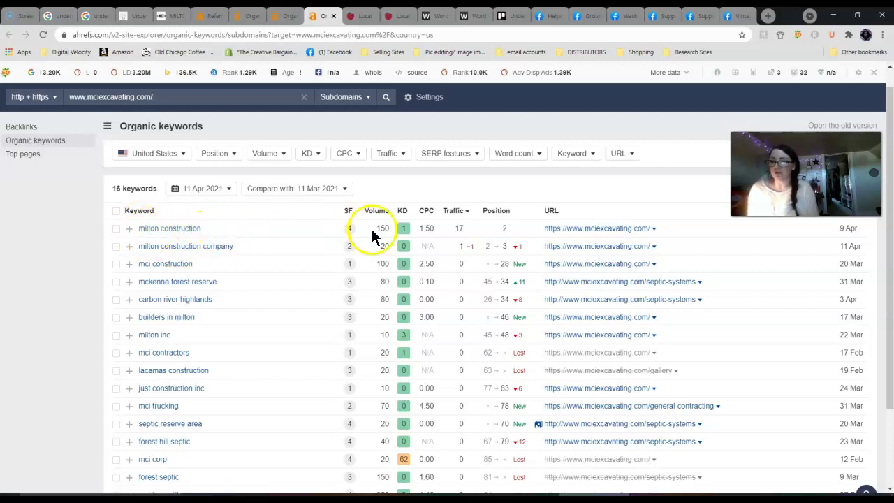
{"action": "double_click", "coordinate": [514, 234]}
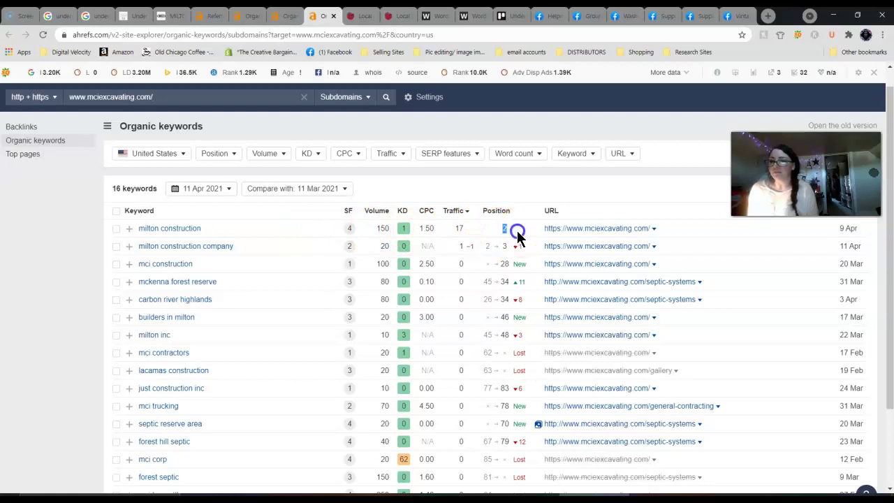
{"action": "left_click", "coordinate": [218, 226]}
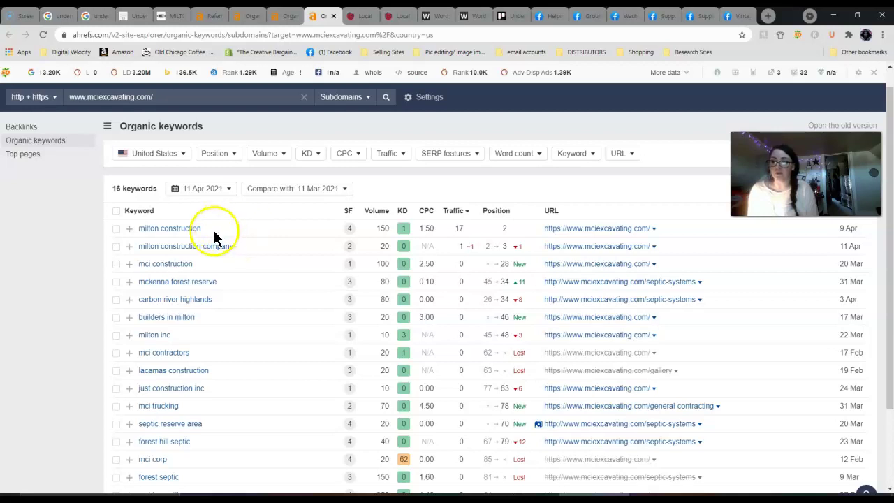
Step: Review the rest of mciexcavating.com's organic keywords, highlighting "builders in milton" and "mci to seattle"
{"action": "scroll", "coordinate": [175, 237], "scroll_direction": "down", "scroll_amount": 1}
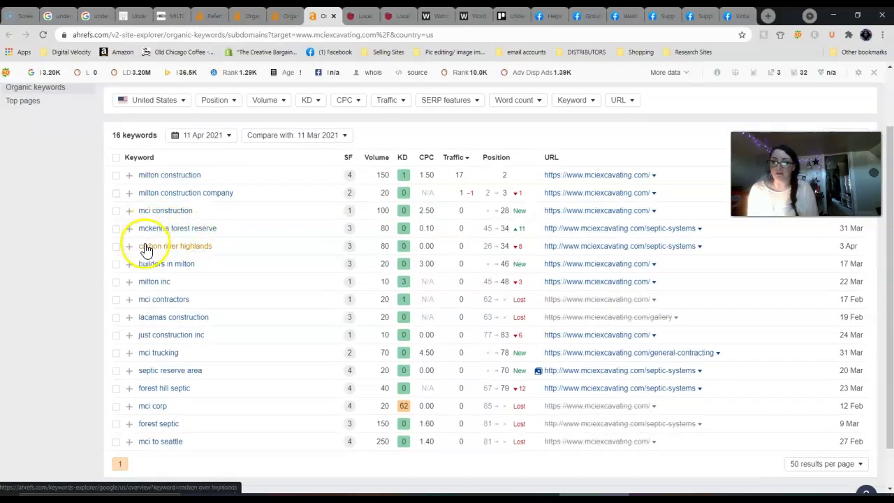
{"action": "left_click_drag", "start_coordinate": [197, 263], "coordinate": [138, 263]}
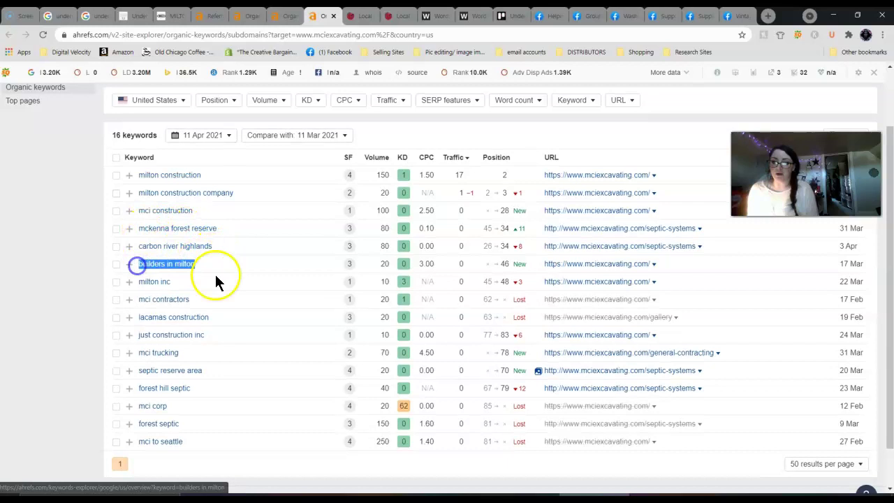
{"action": "scroll", "coordinate": [224, 279], "scroll_direction": "down", "scroll_amount": 1}
{"action": "left_click", "coordinate": [222, 279]}
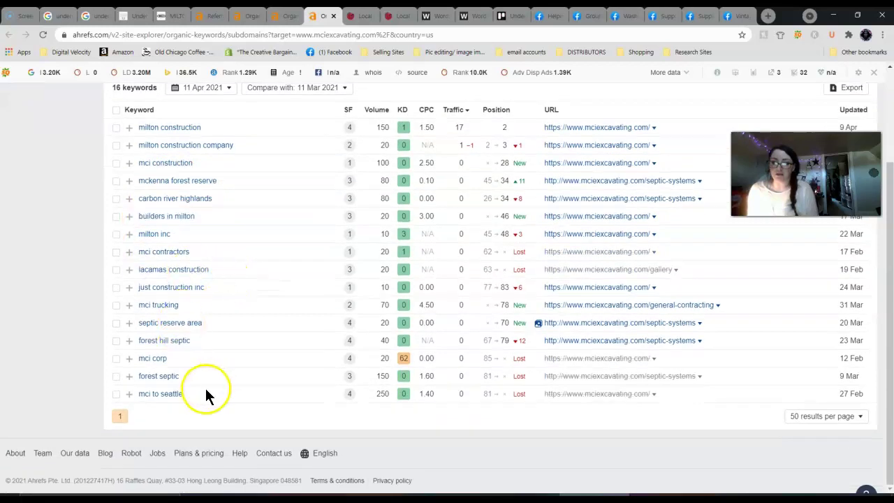
{"action": "left_click_drag", "start_coordinate": [206, 394], "coordinate": [133, 393]}
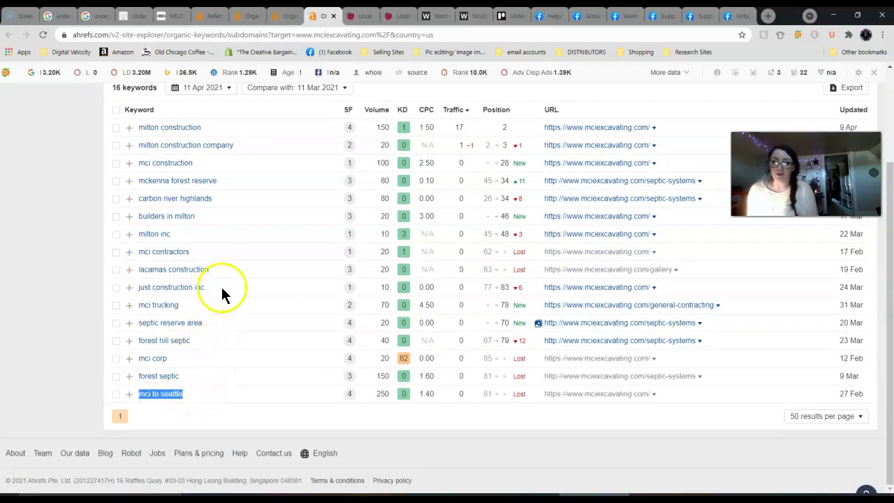
{"action": "left_click", "coordinate": [263, 283]}
{"action": "scroll", "coordinate": [267, 280], "scroll_direction": "up", "scroll_amount": 2}
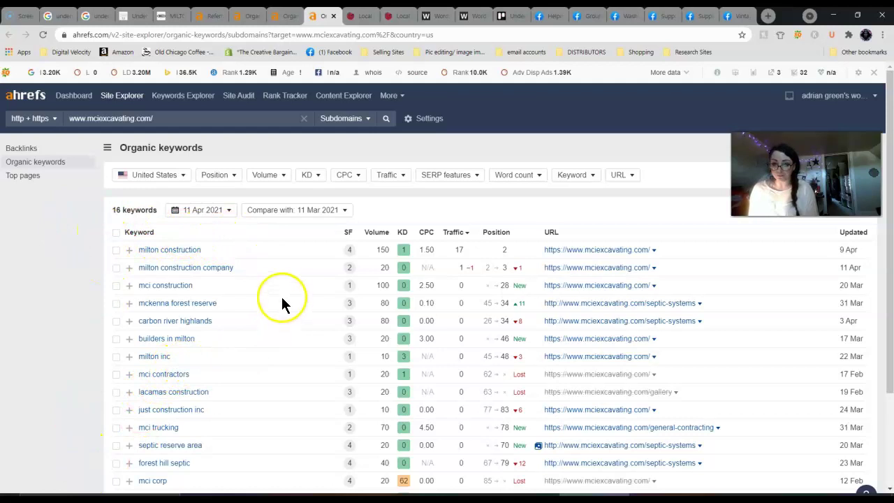
{"action": "left_click", "coordinate": [215, 113]}
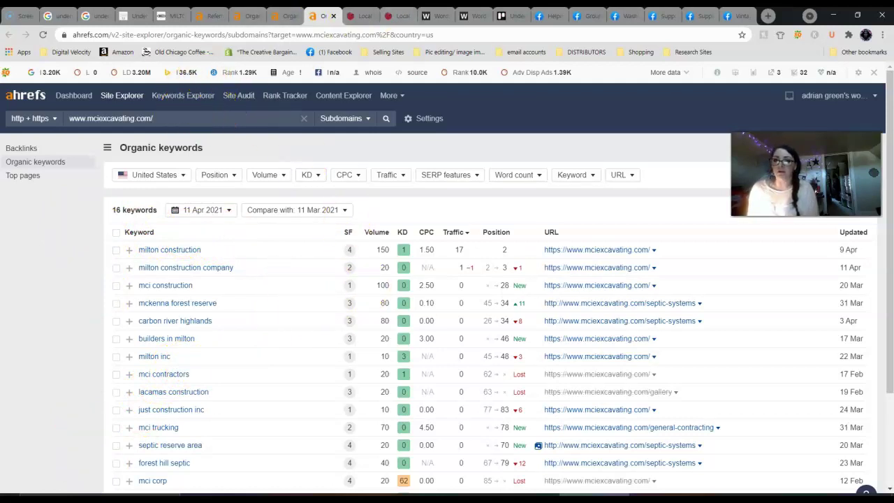
Step: Switch to Whitespark's Local Citation Finder and compare the citation sources of Underground Excavating Solutions and Milton Construction Inc
{"action": "left_click", "coordinate": [360, 15]}
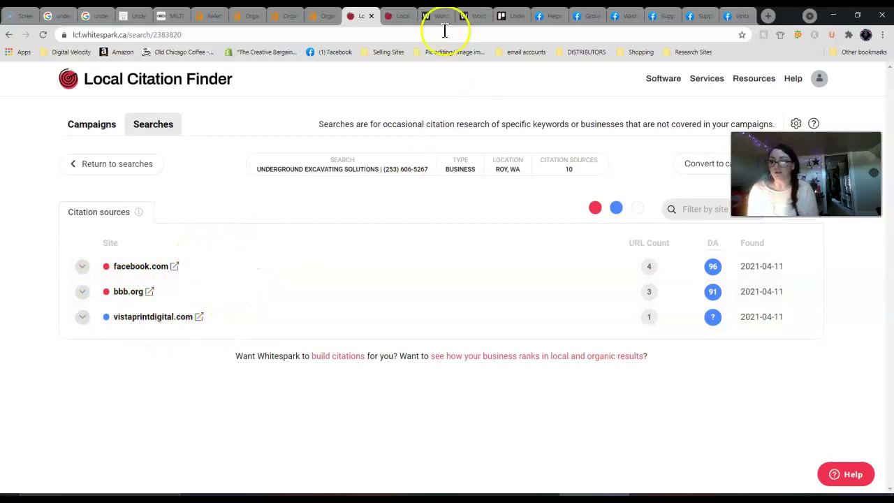
{"action": "left_click", "coordinate": [390, 15]}
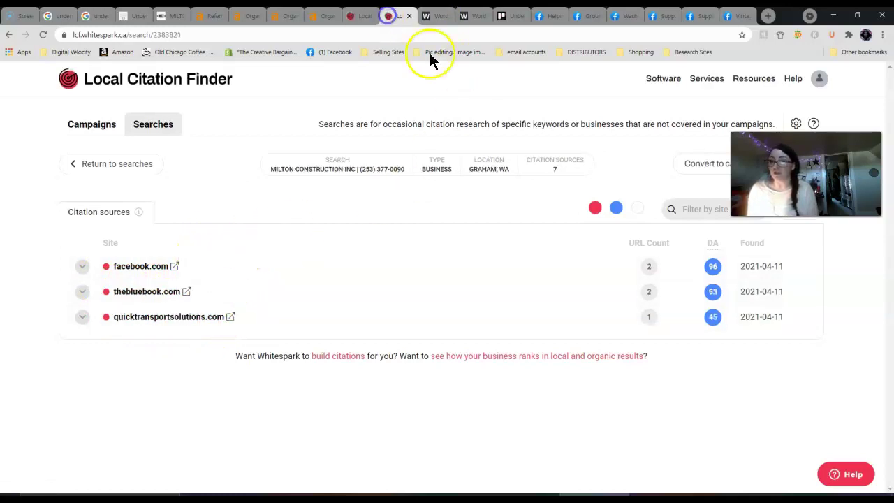
{"action": "left_click", "coordinate": [361, 105]}
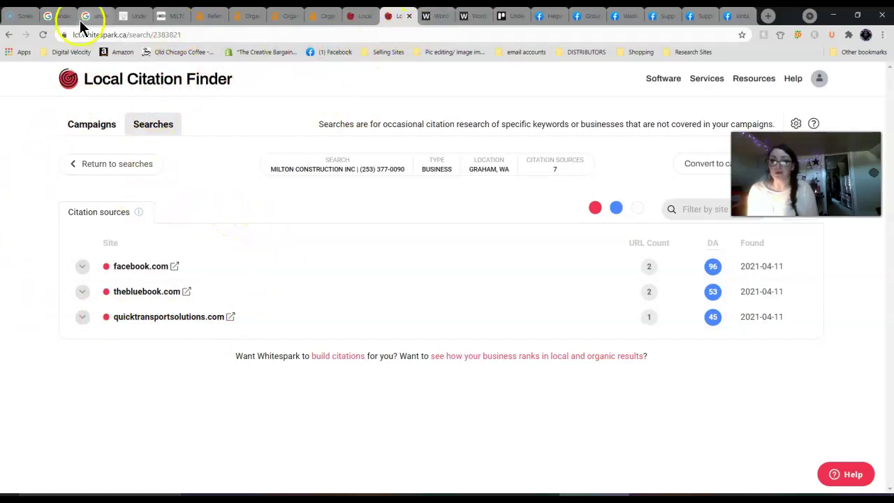
Step: Return to the undergroundexcavatingsolutions.com homepage and review its introductory text, highlighting the company name, free quotes line, licensing lines and services heading
{"action": "left_click", "coordinate": [133, 15]}
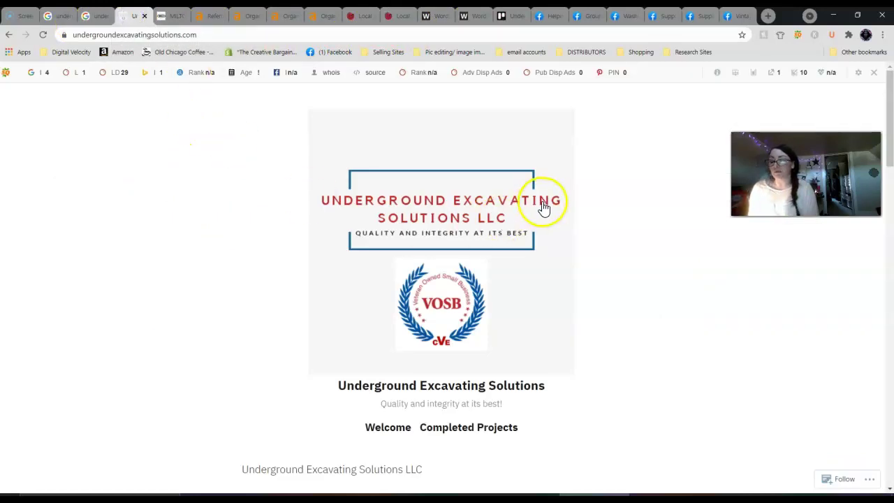
{"action": "scroll", "coordinate": [394, 222], "scroll_direction": "down", "scroll_amount": 3}
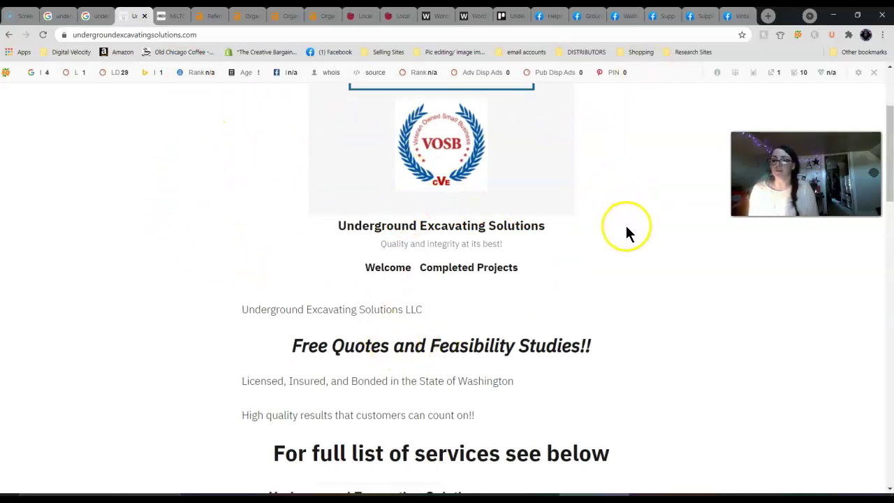
{"action": "scroll", "coordinate": [625, 225], "scroll_direction": "down", "scroll_amount": 2}
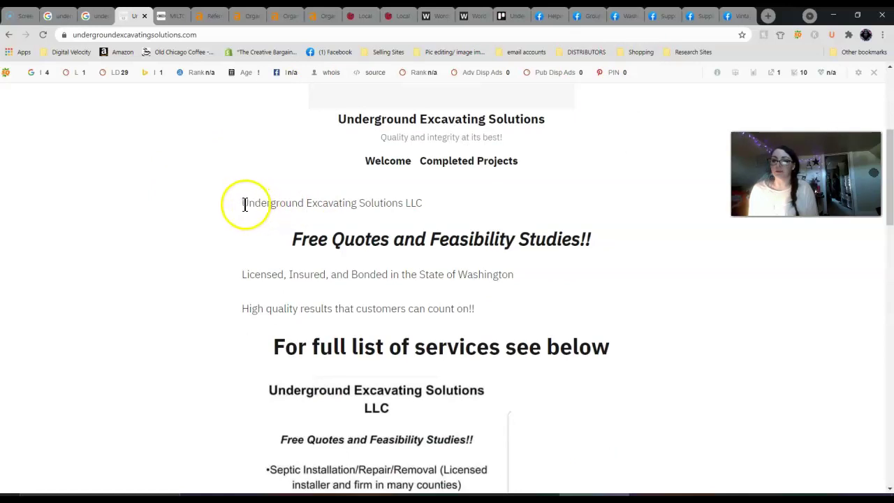
{"action": "left_click_drag", "start_coordinate": [234, 201], "coordinate": [437, 208]}
{"action": "left_click", "coordinate": [296, 230]}
{"action": "left_click_drag", "start_coordinate": [296, 230], "coordinate": [632, 237]}
{"action": "left_click_drag", "start_coordinate": [226, 272], "coordinate": [470, 303]}
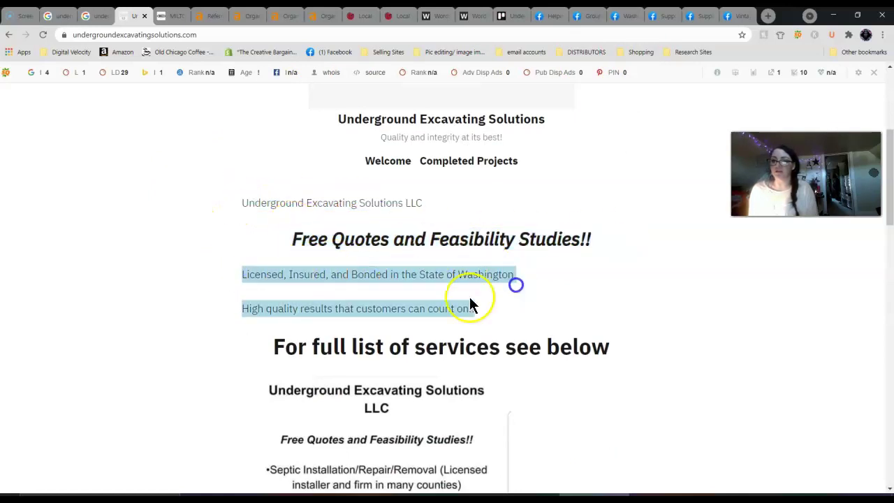
{"action": "left_click_drag", "start_coordinate": [375, 346], "coordinate": [425, 346]}
Step: Examine the full services list and the contact details further down the Underground Excavating Solutions homepage
{"action": "scroll", "coordinate": [525, 322], "scroll_direction": "down", "scroll_amount": 2}
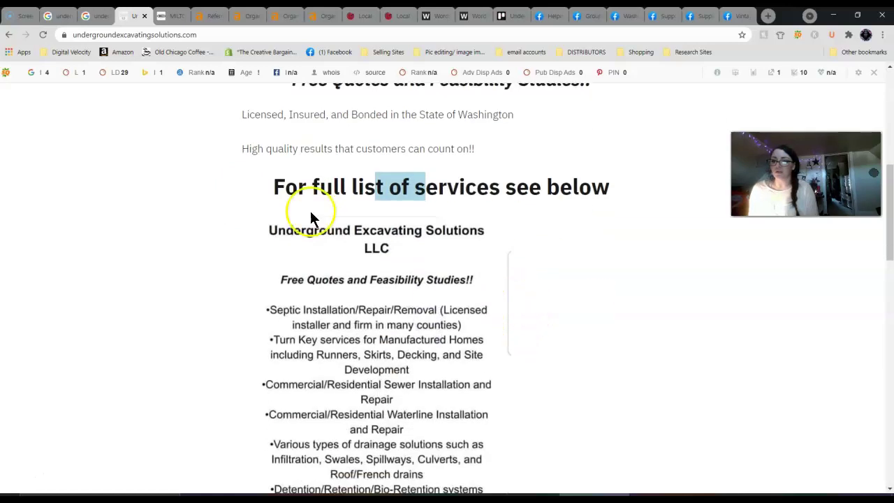
{"action": "scroll", "coordinate": [534, 227], "scroll_direction": "down", "scroll_amount": 3}
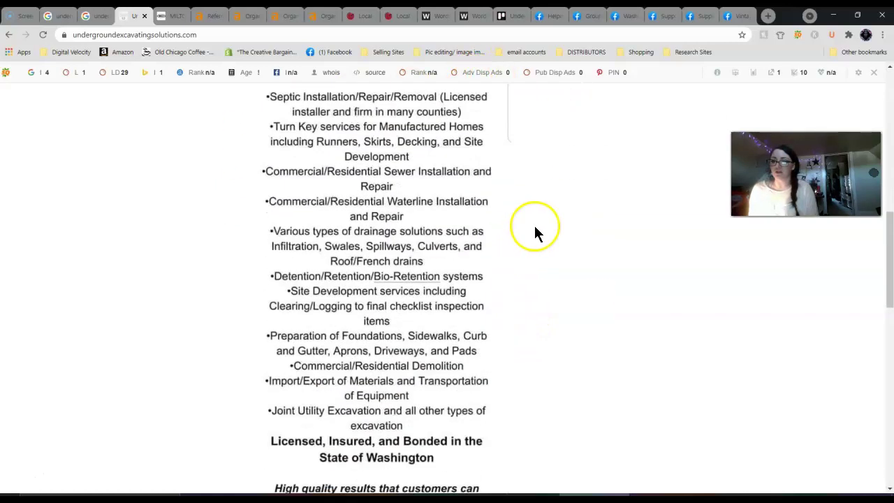
{"action": "scroll", "coordinate": [535, 226], "scroll_direction": "down", "scroll_amount": 2}
{"action": "scroll", "coordinate": [634, 231], "scroll_direction": "down", "scroll_amount": 1}
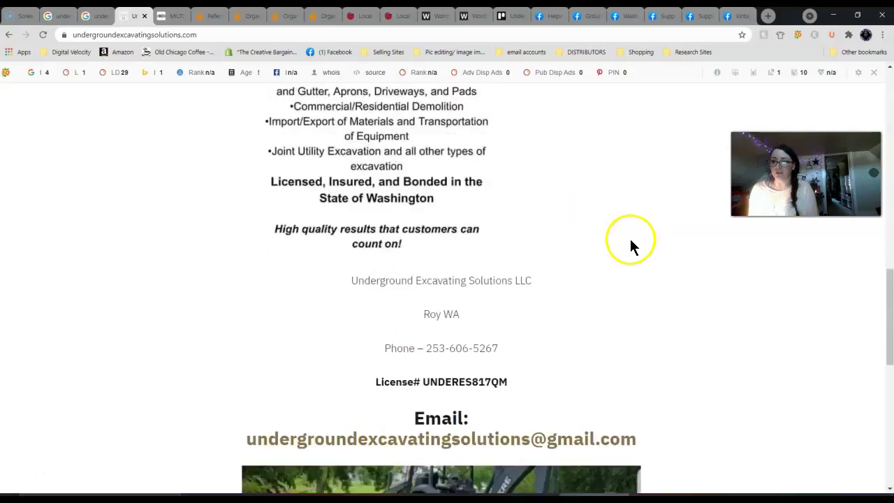
Step: Examine the septic installation photo and the footer at the end of the Underground Excavating Solutions homepage, checking the image's available options
{"action": "scroll", "coordinate": [632, 236], "scroll_direction": "down", "scroll_amount": 4}
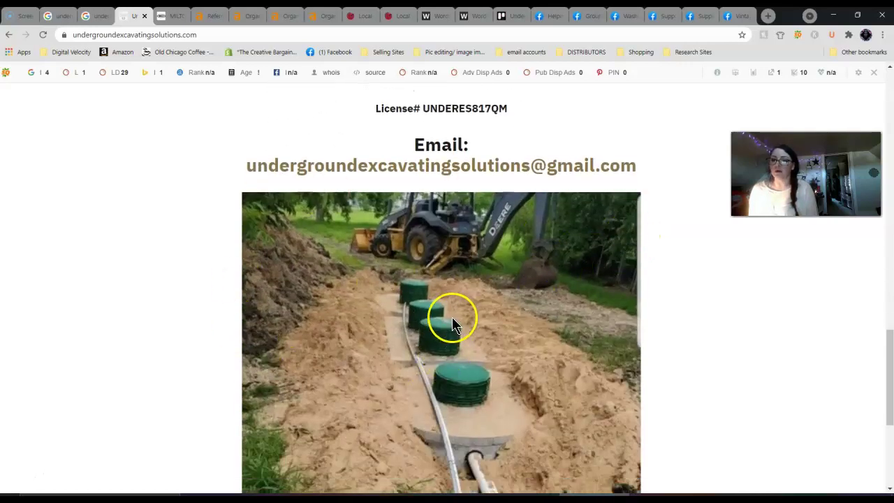
{"action": "scroll", "coordinate": [460, 321], "scroll_direction": "down", "scroll_amount": 4}
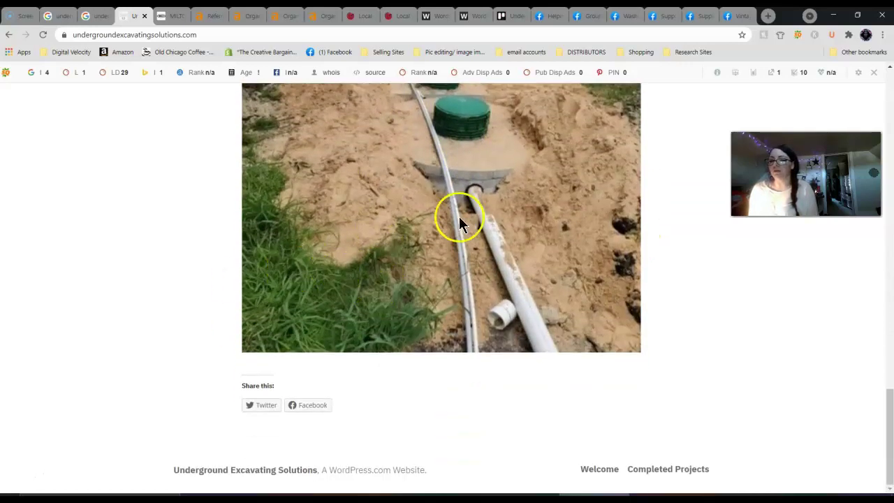
{"action": "right_click", "coordinate": [340, 221]}
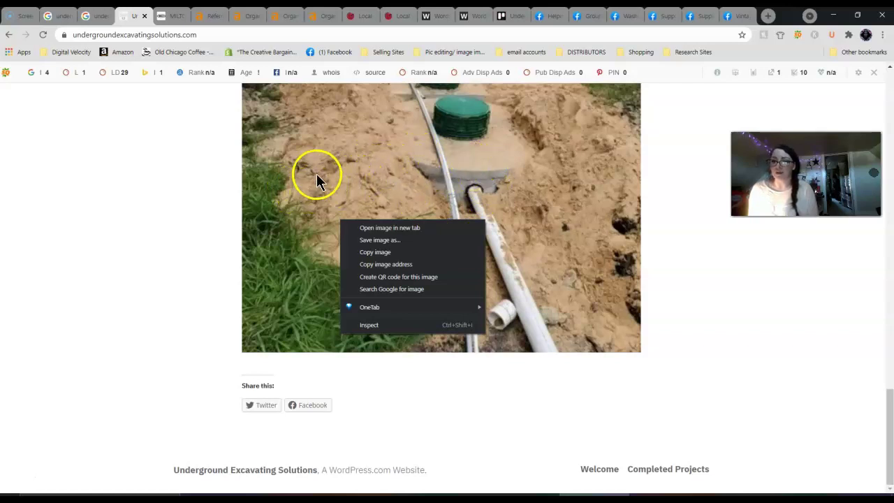
{"action": "scroll", "coordinate": [419, 186], "scroll_direction": "up", "scroll_amount": 2}
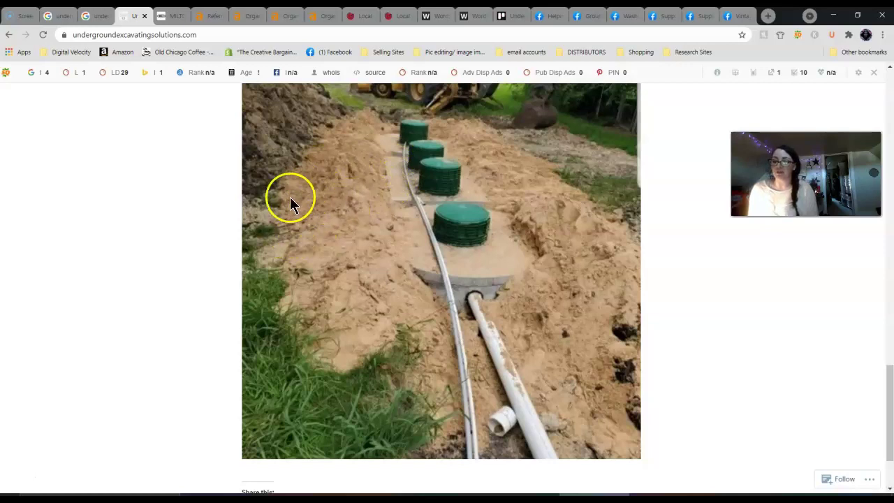
{"action": "scroll", "coordinate": [321, 188], "scroll_direction": "down", "scroll_amount": 2}
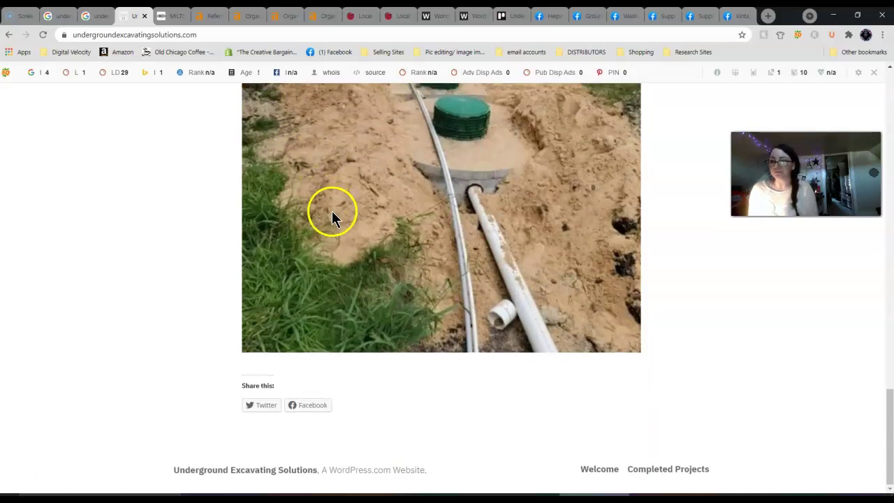
Step: Review the homepage again from the services list back to the logo header, including the introductory text above the services
{"action": "scroll", "coordinate": [363, 241], "scroll_direction": "up", "scroll_amount": 1}
{"action": "scroll", "coordinate": [385, 264], "scroll_direction": "up", "scroll_amount": 15}
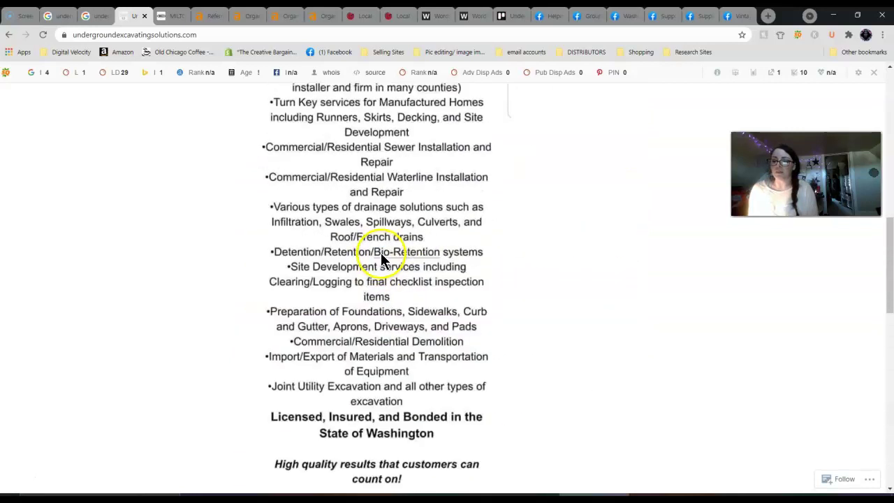
{"action": "scroll", "coordinate": [366, 241], "scroll_direction": "up", "scroll_amount": 5}
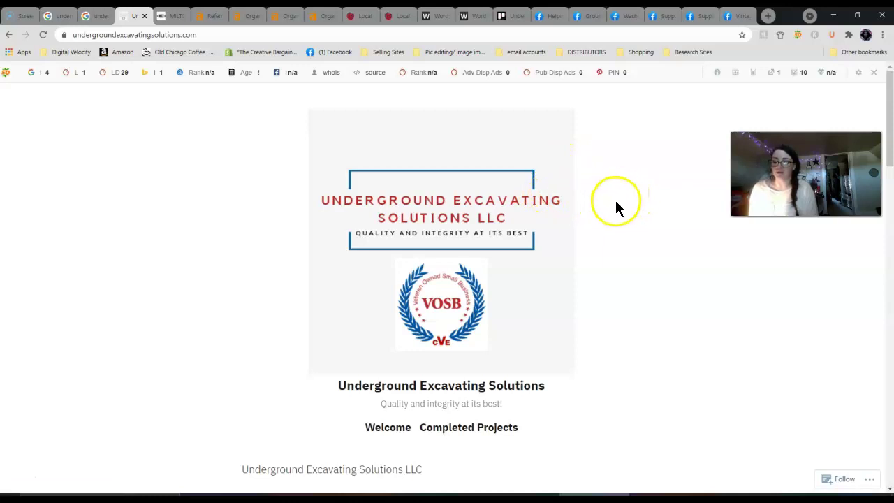
{"action": "scroll", "coordinate": [607, 226], "scroll_direction": "down", "scroll_amount": 5}
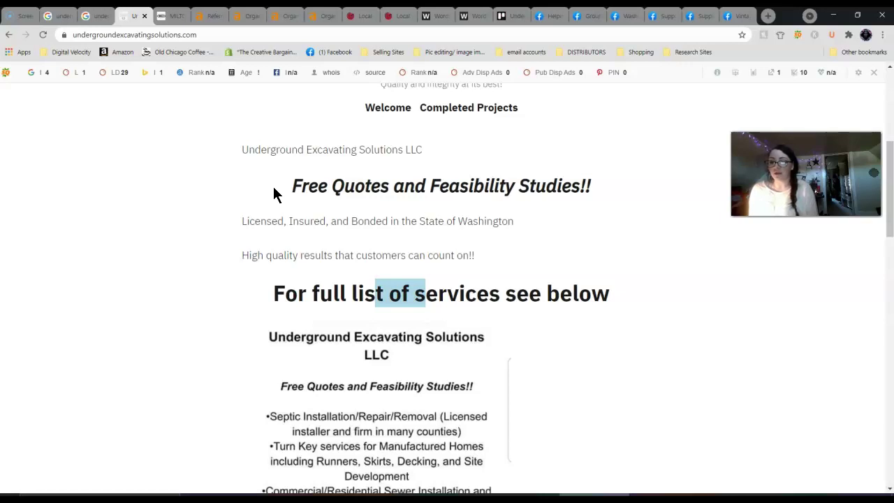
{"action": "scroll", "coordinate": [146, 251], "scroll_direction": "down", "scroll_amount": 1}
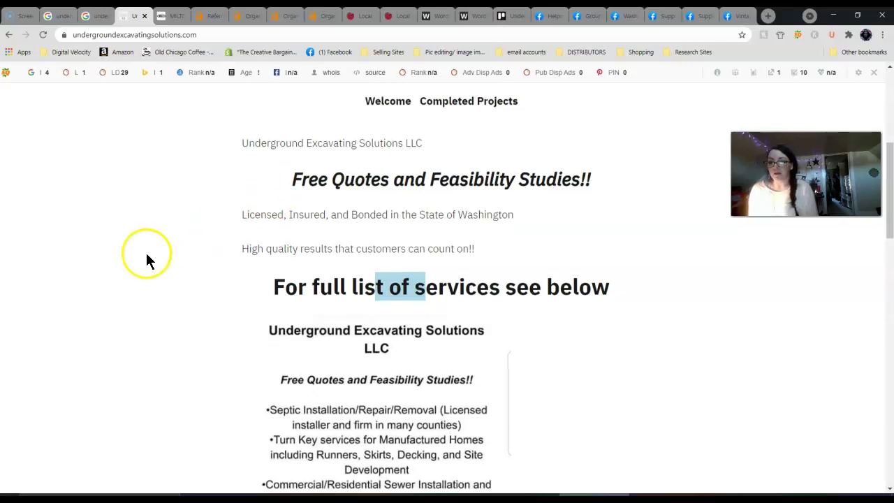